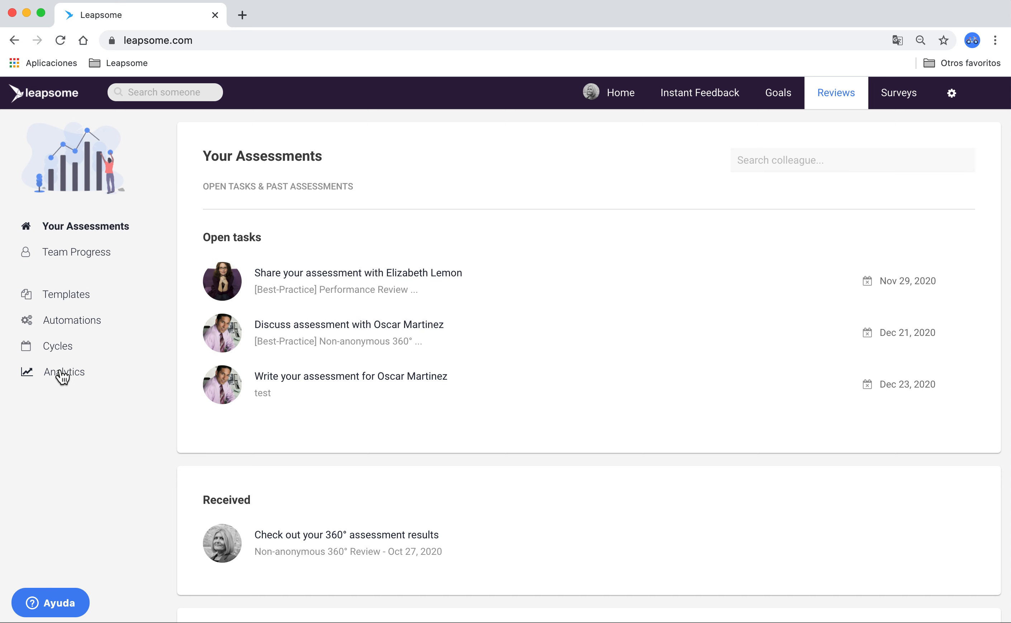
Step: Open the [Best-Practice] Performance Review template for editing and review its basic settings, including owners and who can use it
left_click(63, 304)
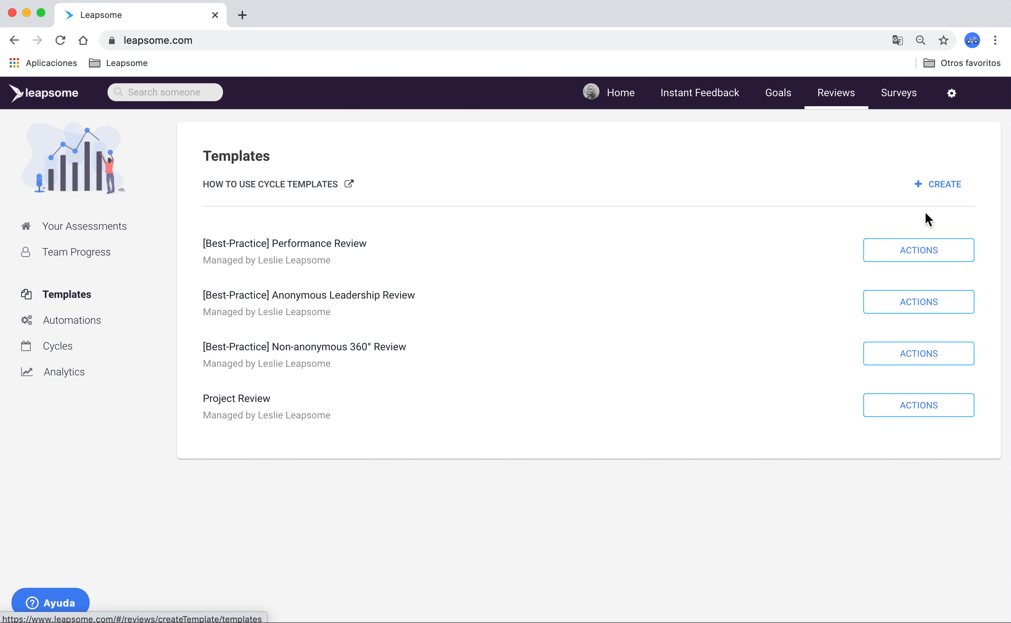
left_click(921, 253)
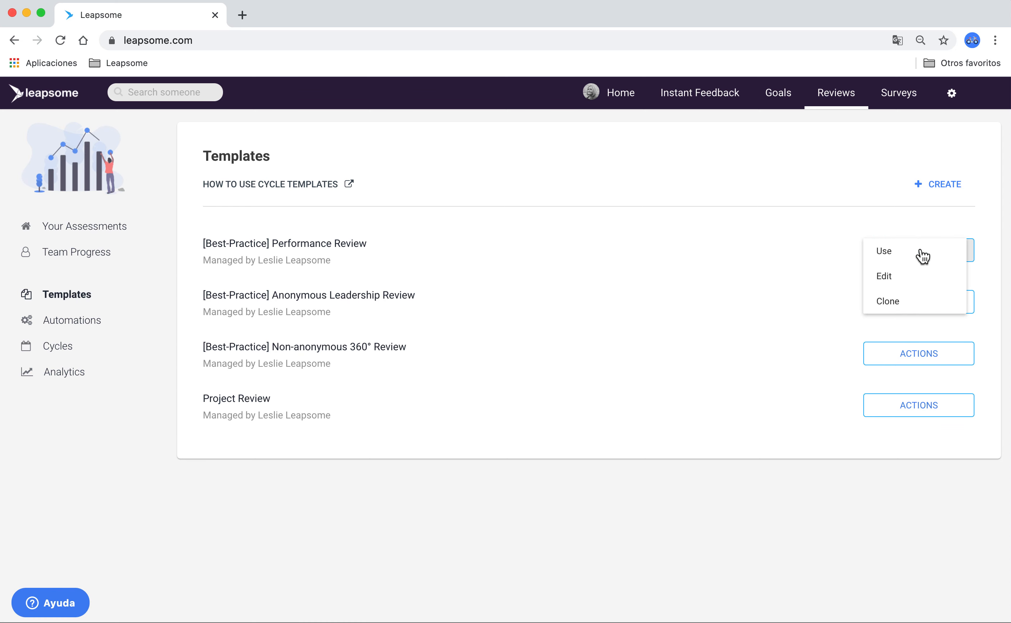
left_click(917, 280)
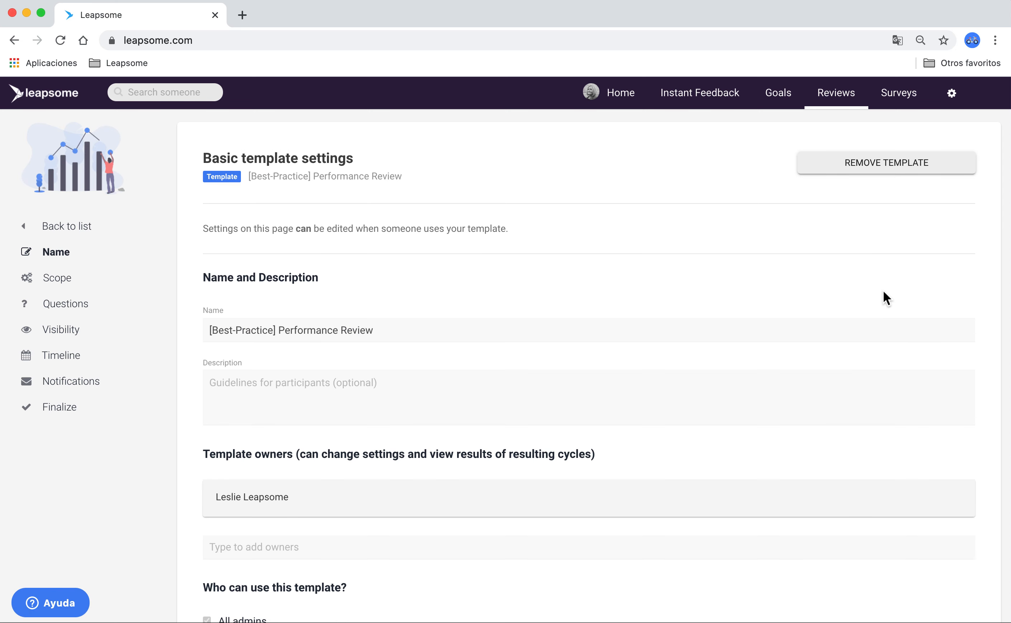
scroll(395, 467, "down", 5)
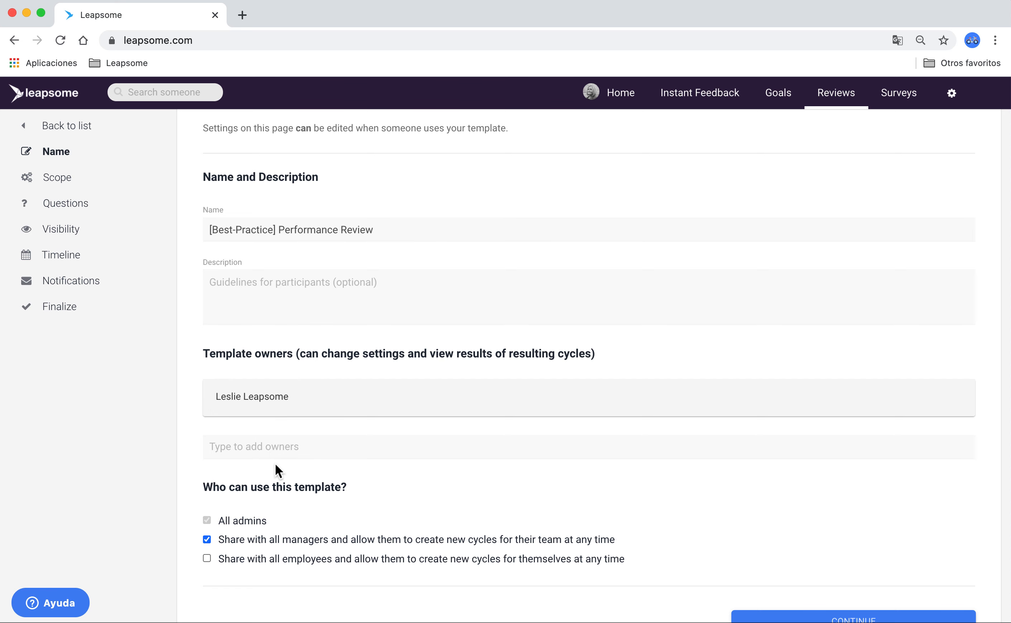
scroll(275, 463, "down", 1)
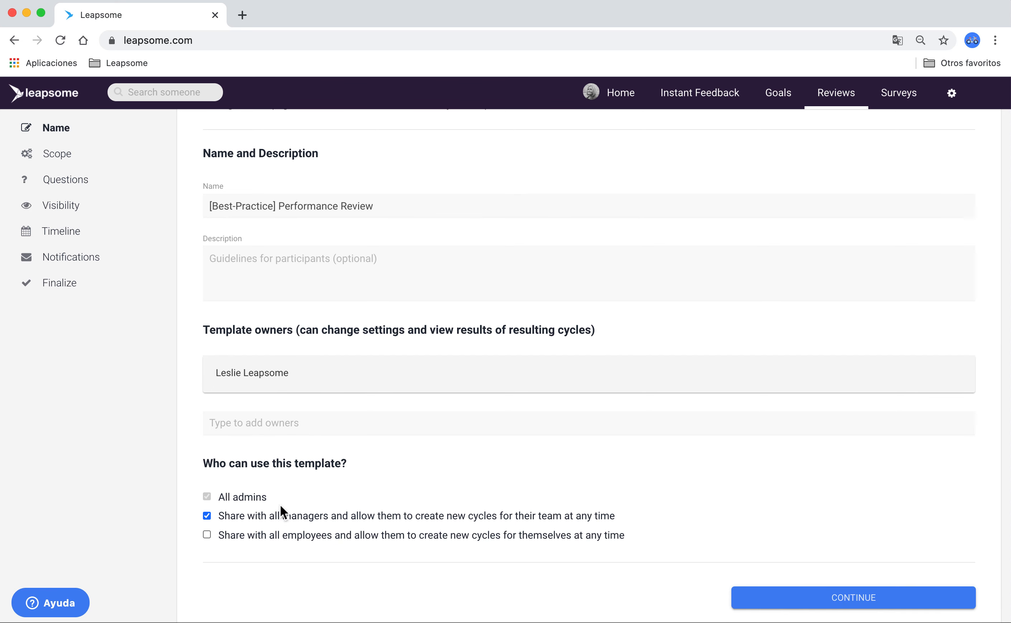
scroll(280, 504, "up", 4)
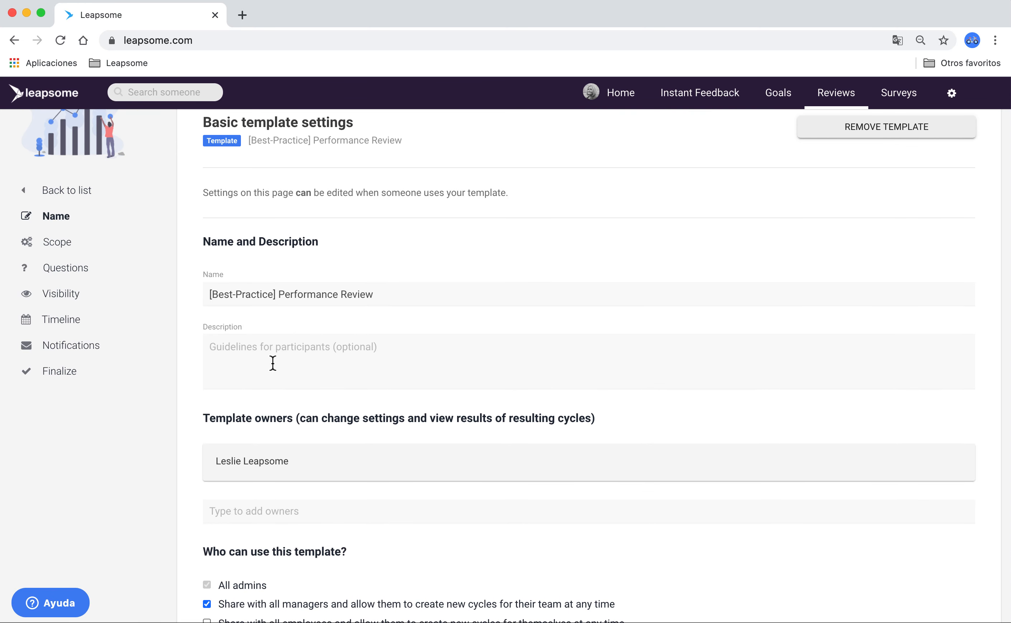
Step: Add Peers and Direct reports to the template's scope alongside the self-assessment and manager feedback
left_click(71, 253)
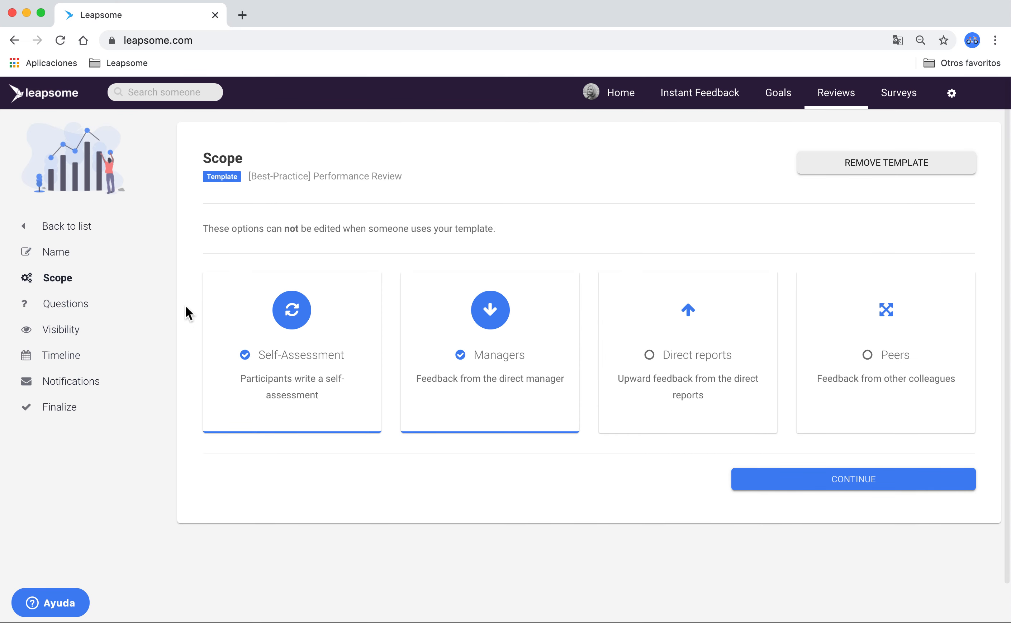
mouse_move(305, 396)
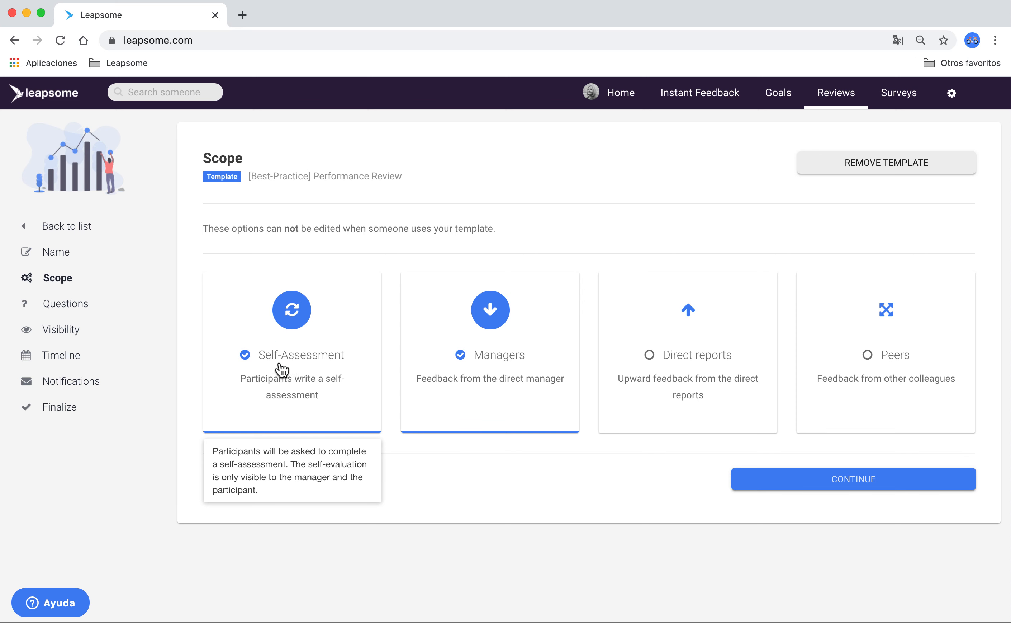
mouse_move(452, 388)
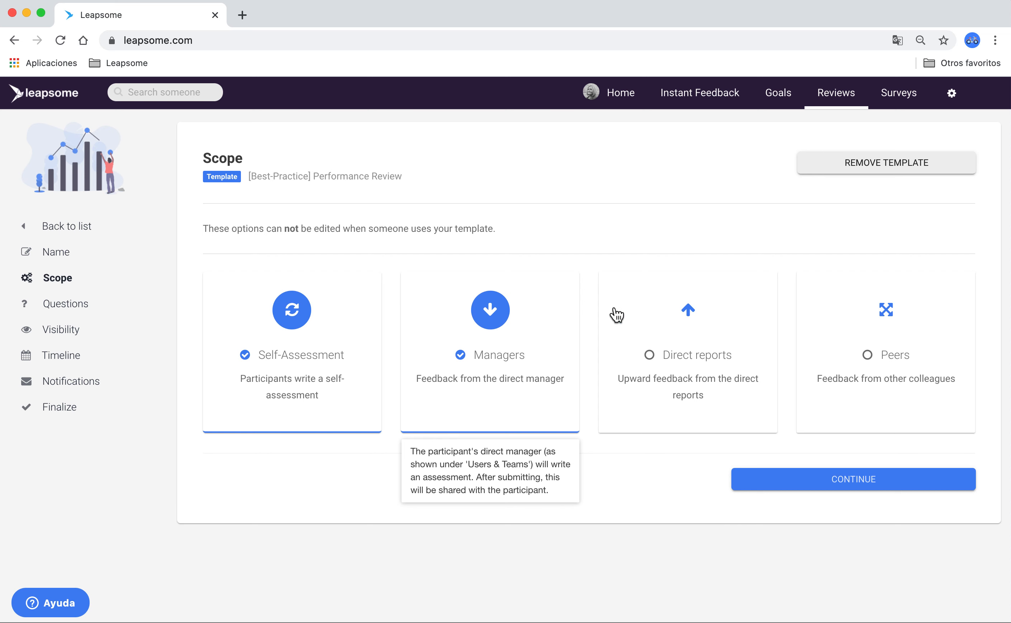
mouse_move(694, 311)
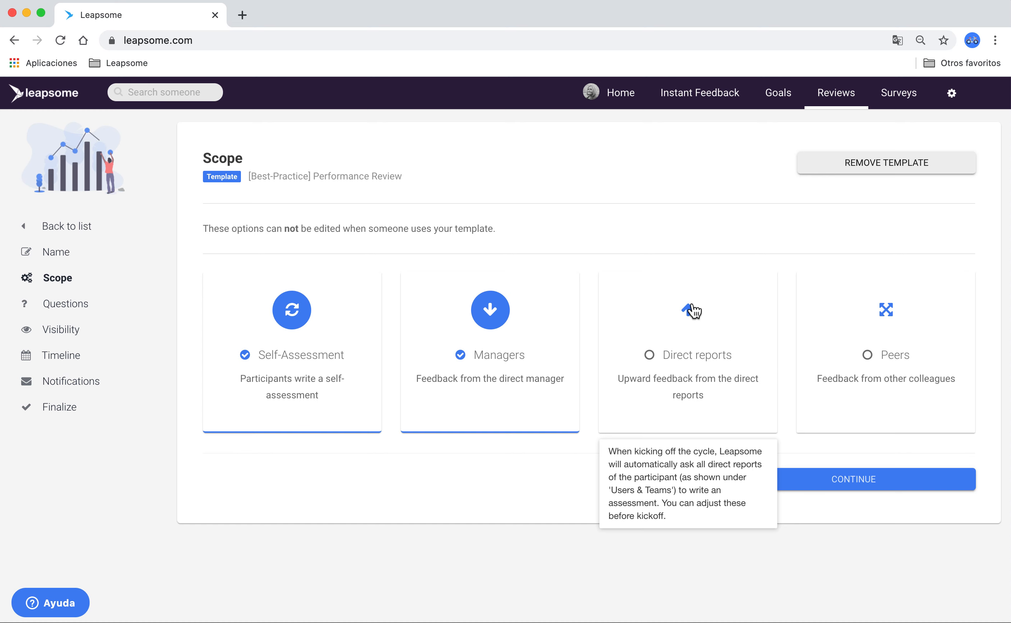
mouse_move(822, 309)
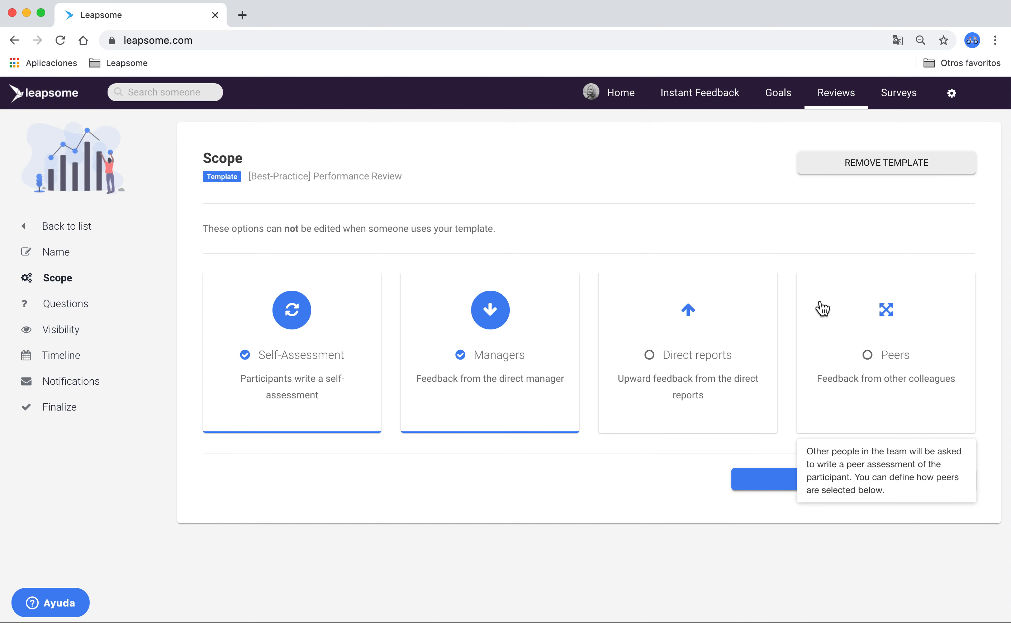
left_click(845, 347)
left_click(734, 361)
Step: Set peer selection so that participants select their own peers, without manager approval or volunteering
scroll(734, 360, "down", 5)
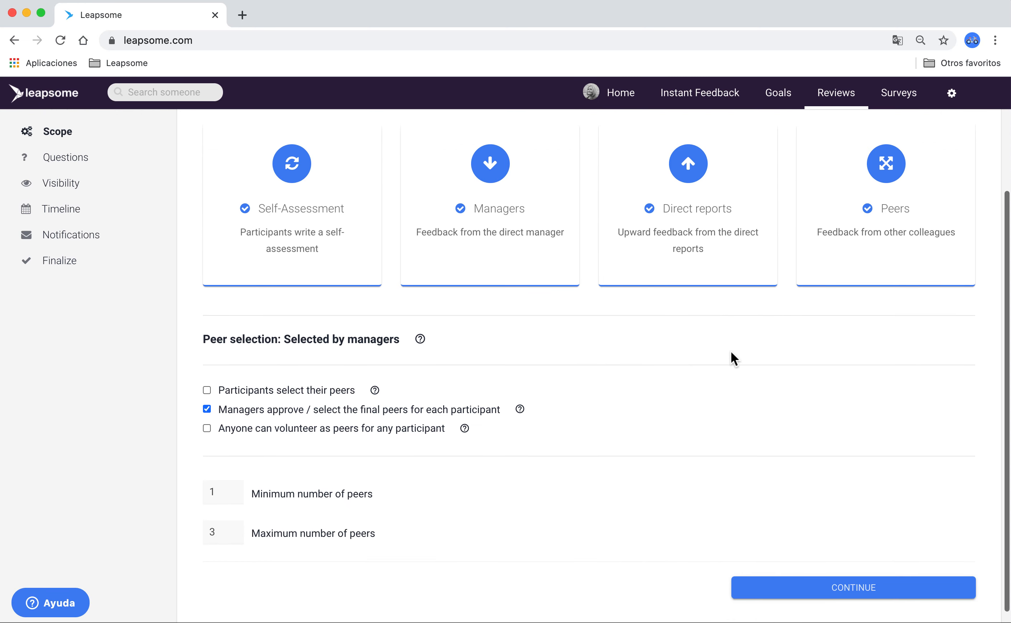
left_click(208, 389)
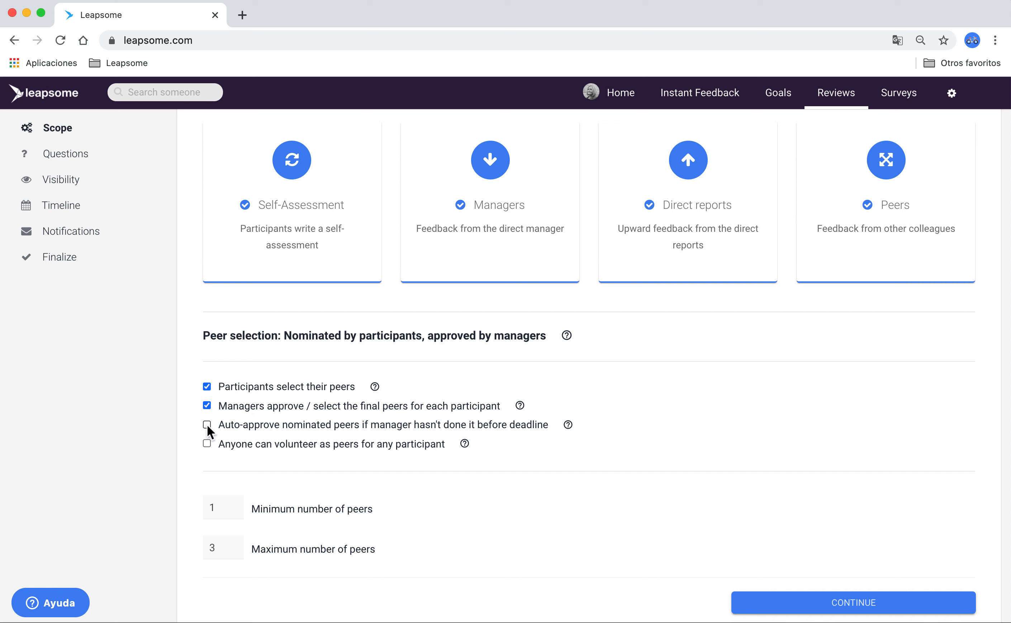
left_click(207, 444)
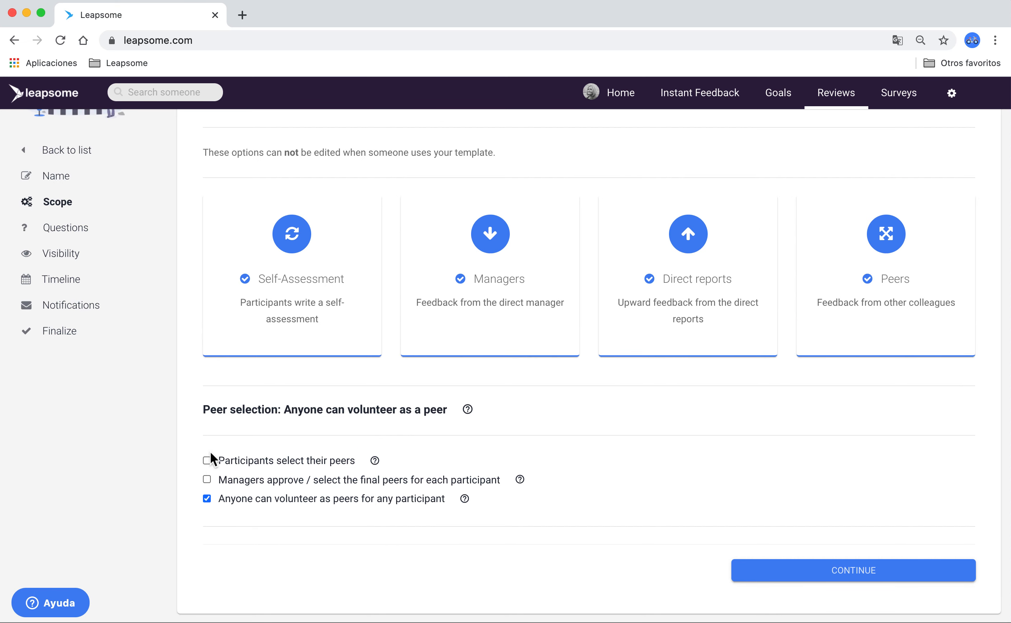
left_click(207, 461)
scroll(209, 473, "down", 3)
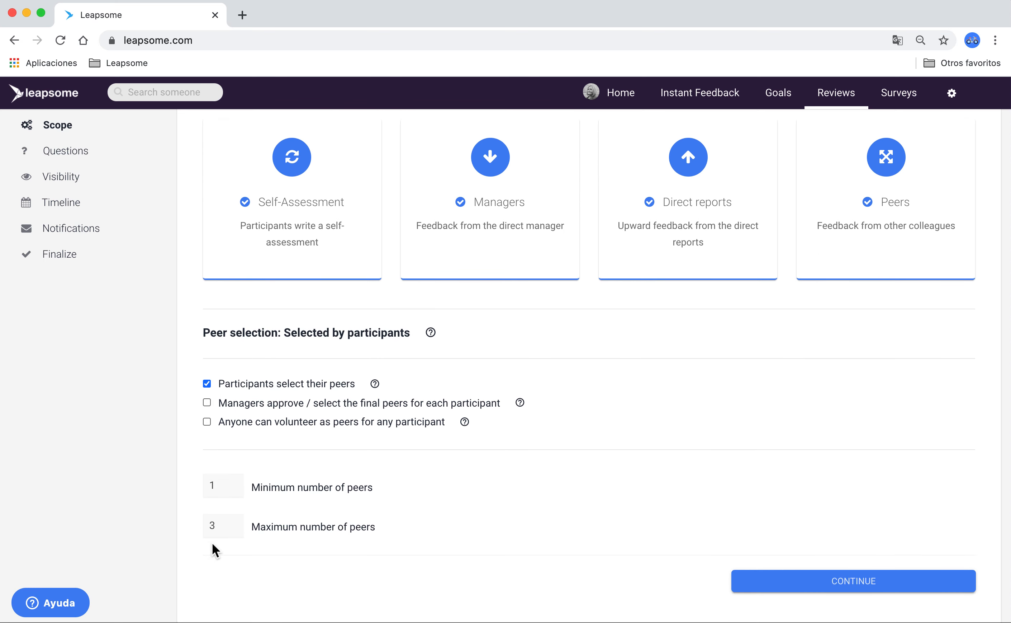
Step: In the template's questionnaire, set the General skills comment option to Comment required
scroll(212, 542, "up", 3)
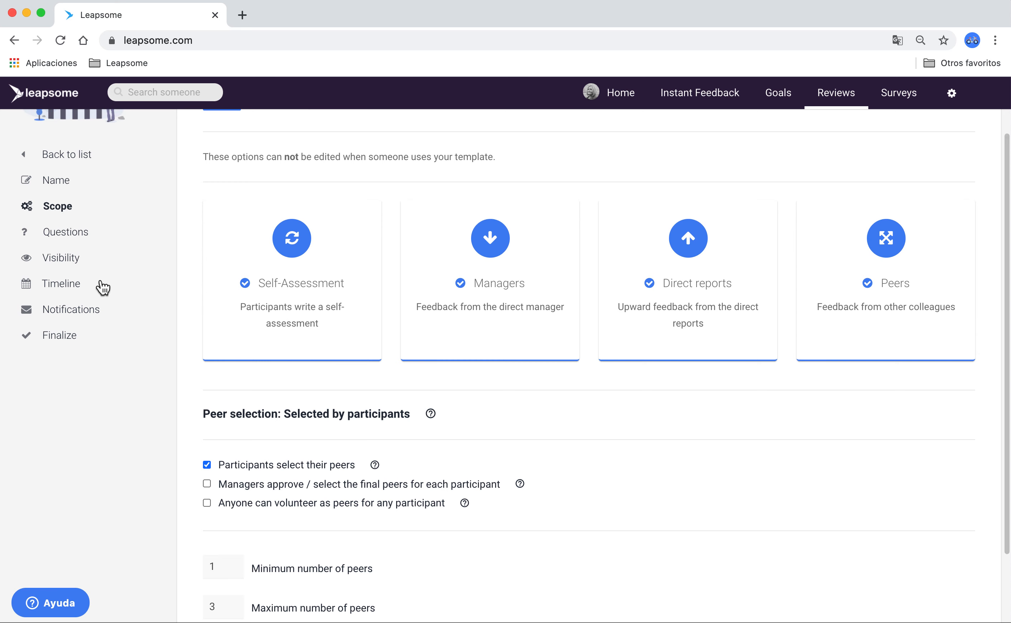
left_click(64, 238)
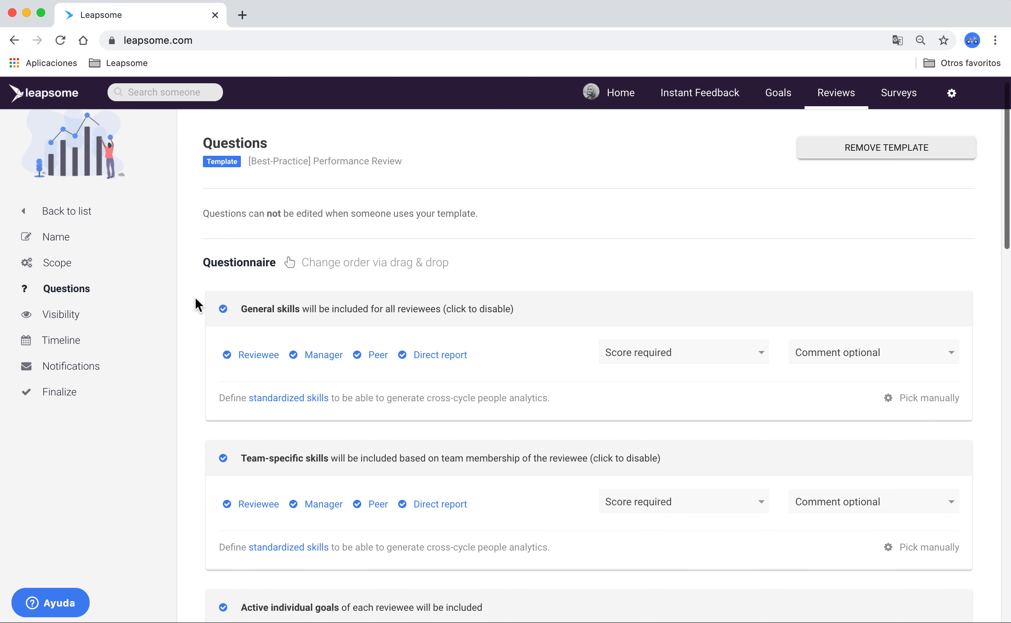
scroll(195, 296, "down", 3)
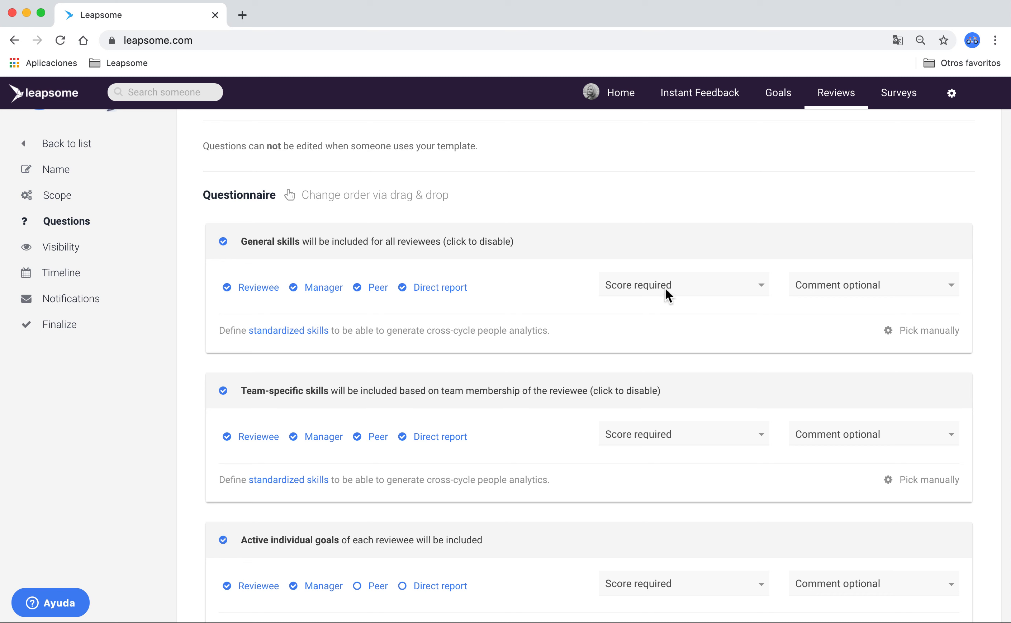
left_click(839, 288)
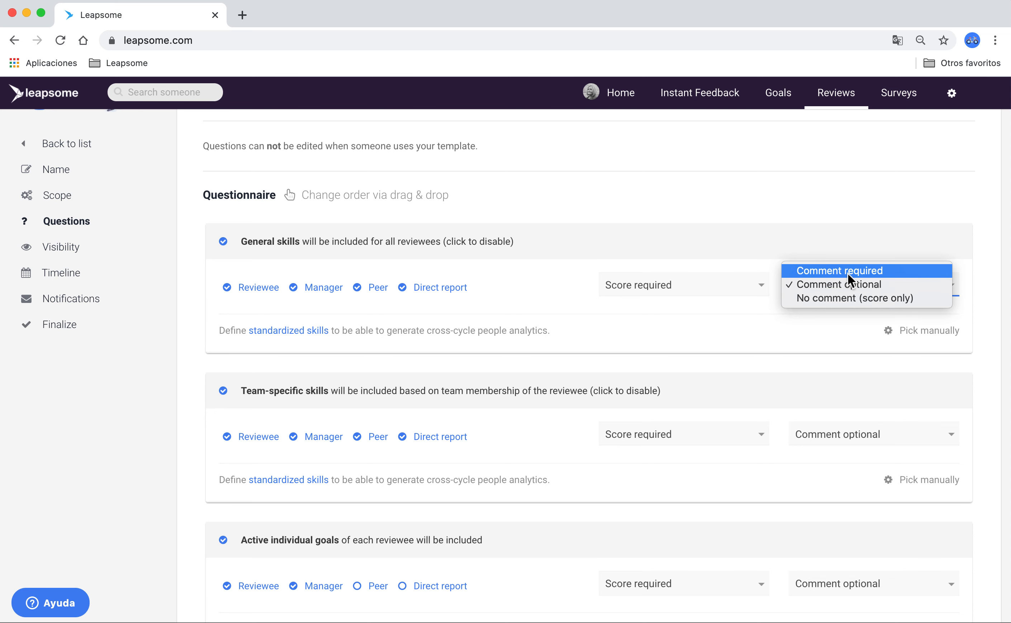
left_click(850, 272)
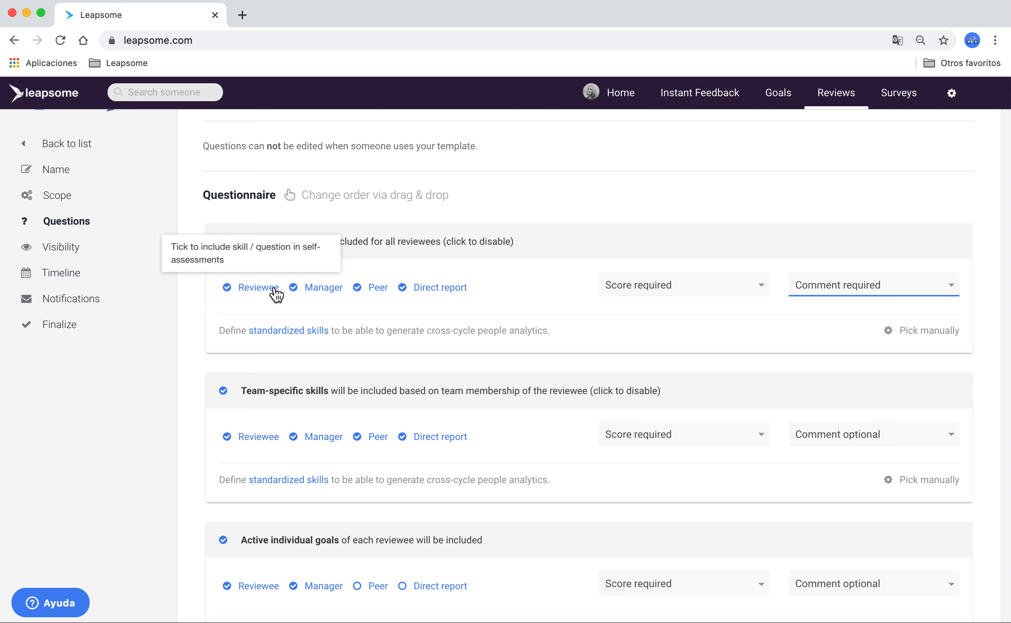
Step: Include the biggest-achievement question in the Reviewee, Direct report and Peer assessments as well
scroll(276, 295, "down", 6)
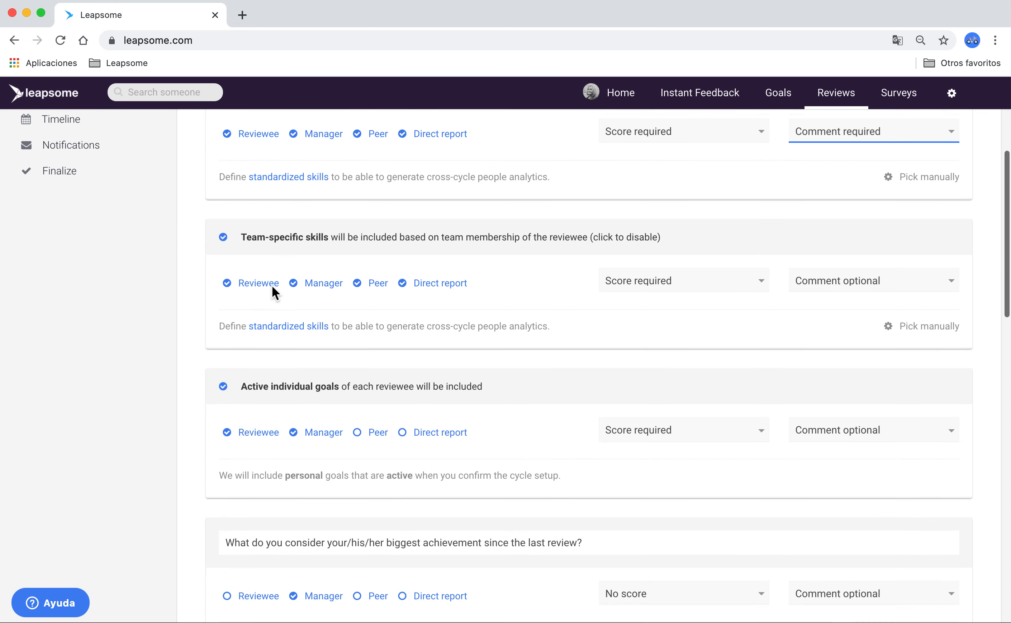
scroll(273, 291, "down", 4)
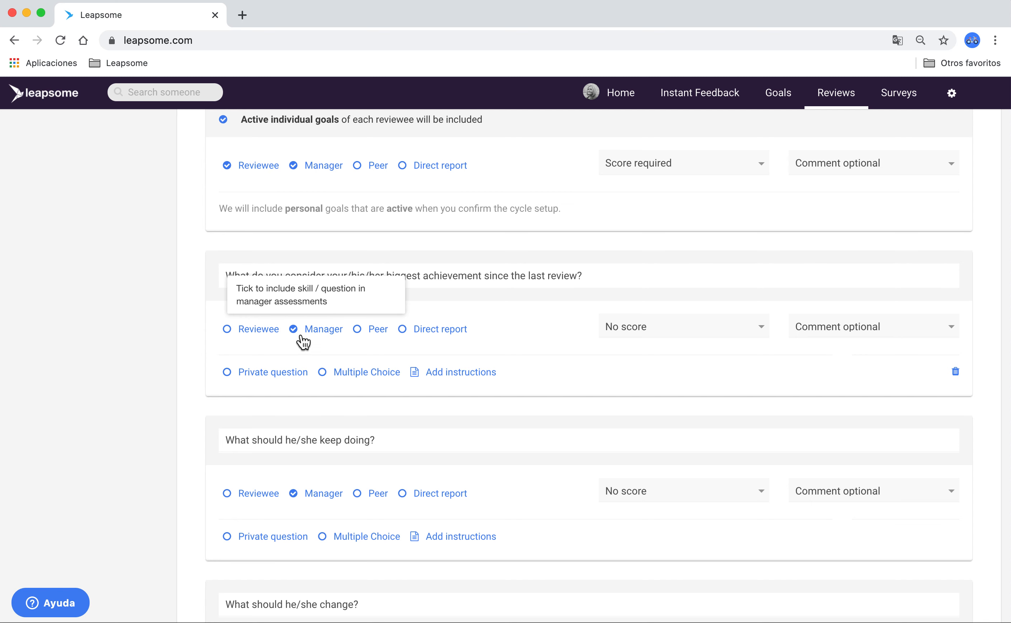
left_click(227, 329)
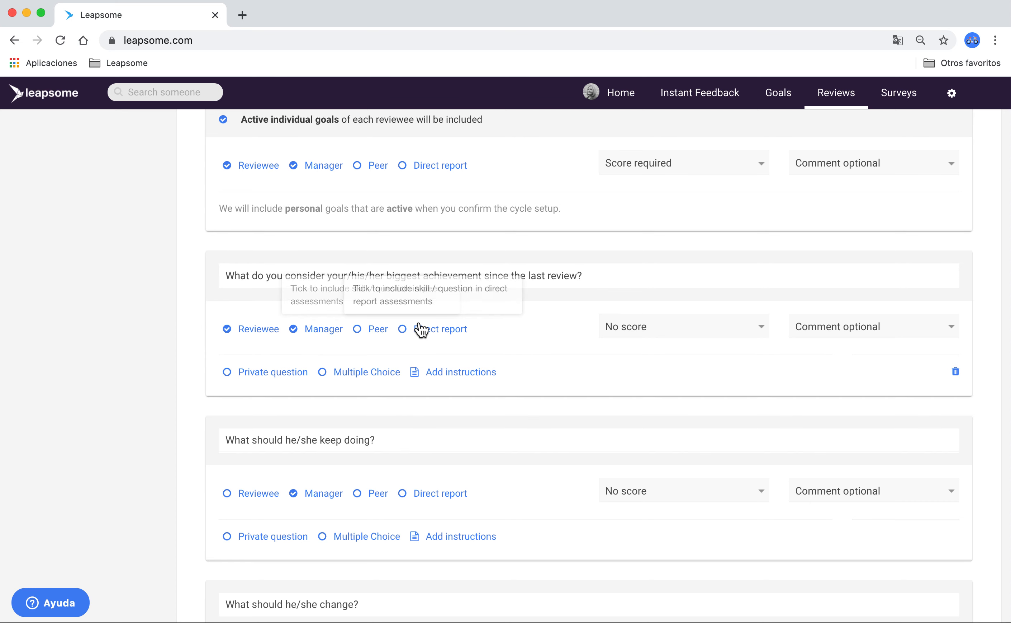
left_click(421, 329)
left_click(372, 333)
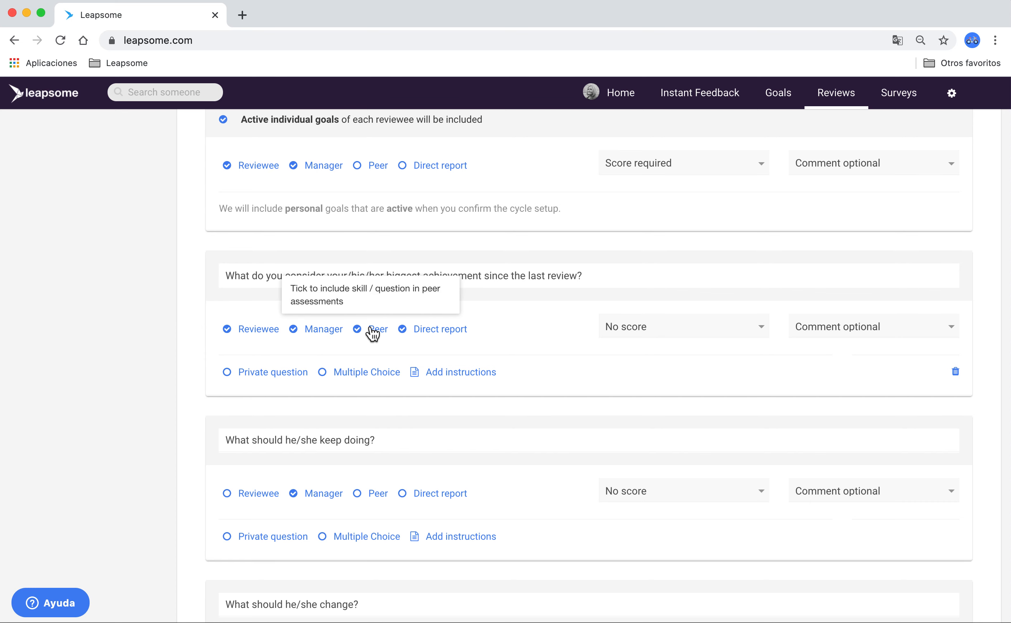
Step: Look through the remaining questions of the questionnaire and continue to the template's visibility settings
scroll(373, 332, "down", 1)
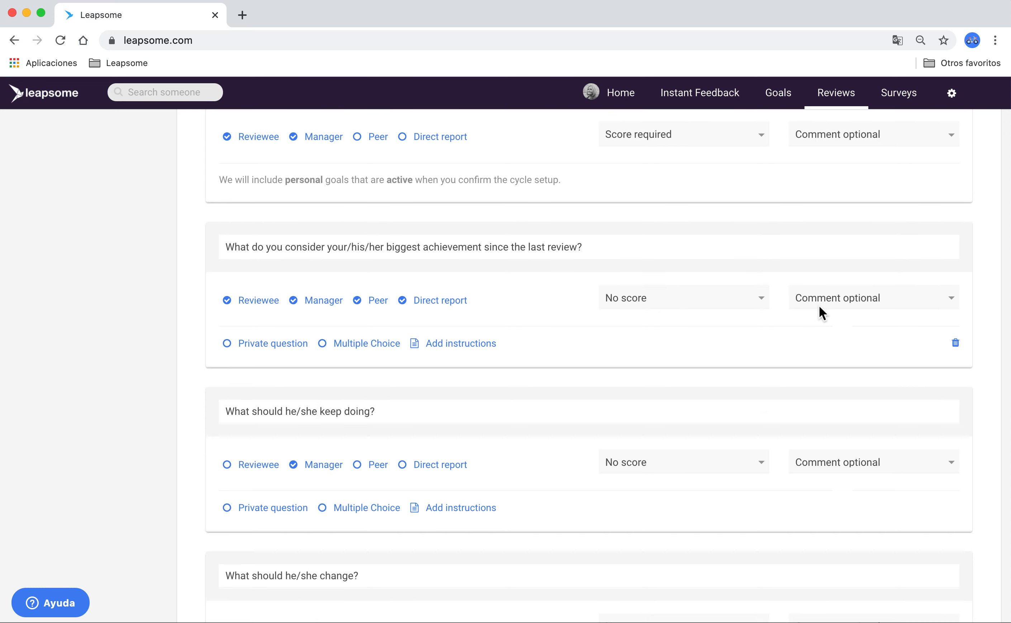
scroll(820, 305, "down", 10)
scroll(819, 305, "down", 5)
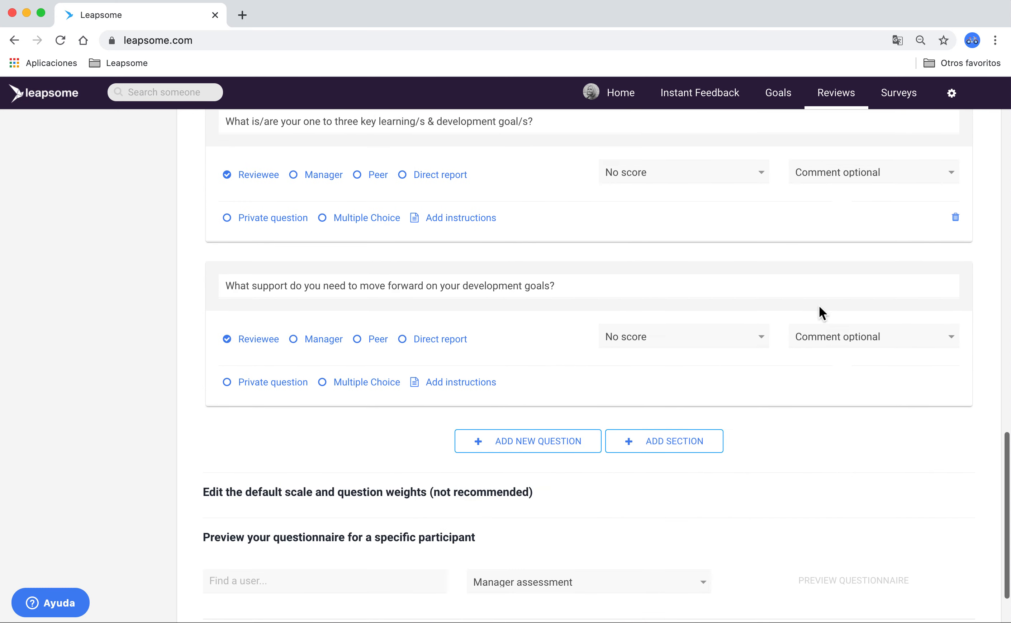
left_click(864, 576)
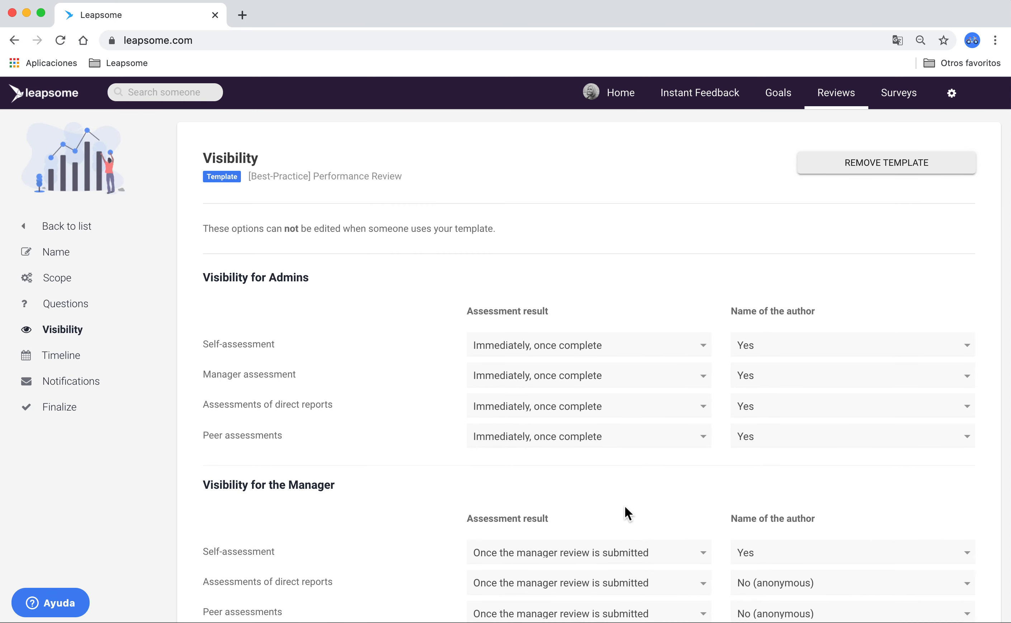
Step: Review the visibility settings for admins, the manager and the reviewee, and continue to the timeline
scroll(627, 511, "down", 3)
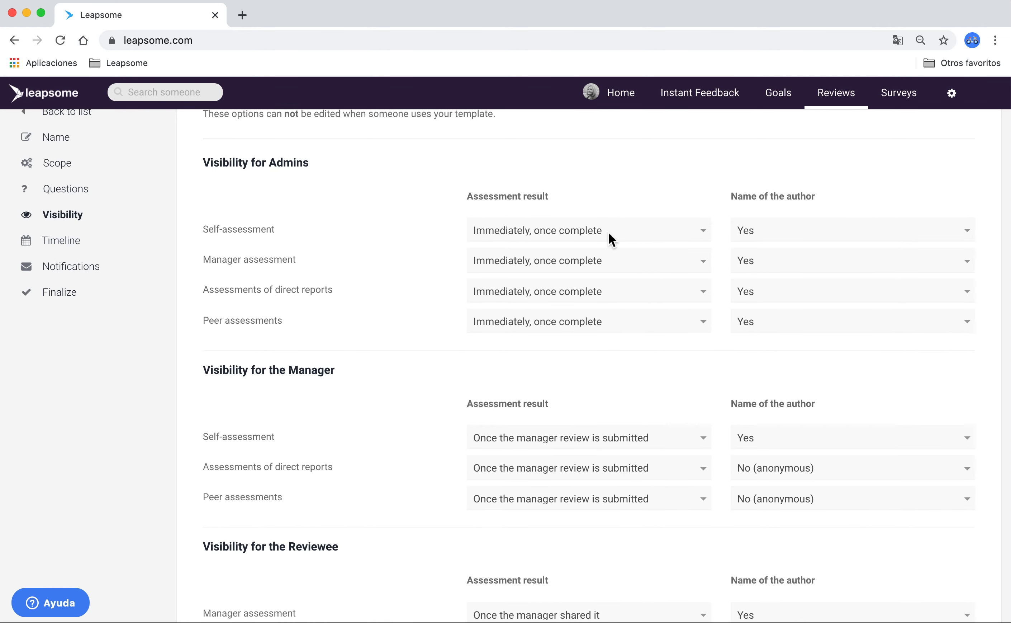
scroll(607, 232, "down", 1)
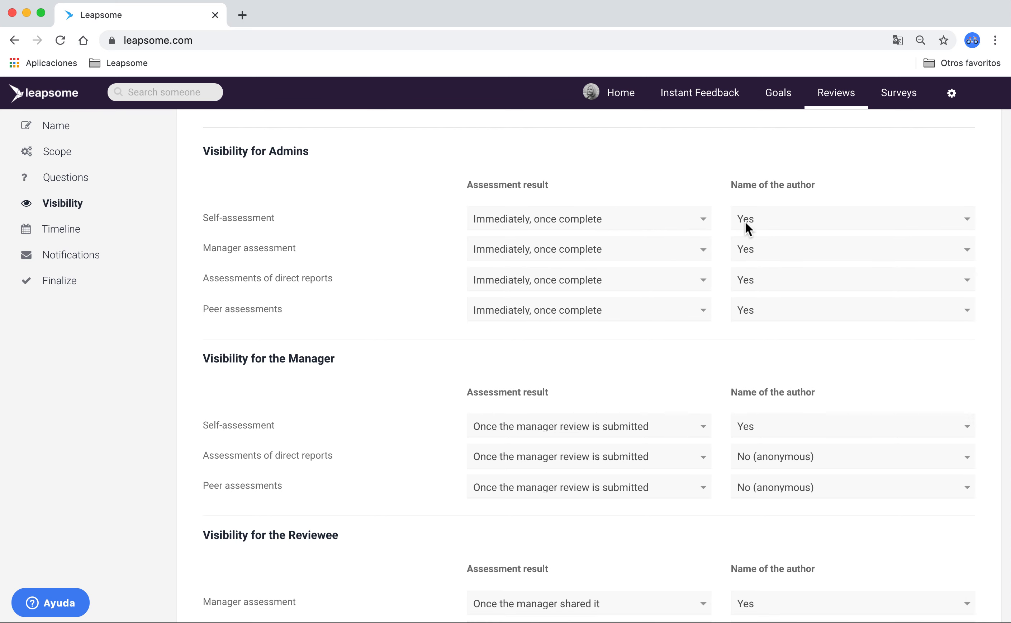
scroll(746, 221, "down", 1)
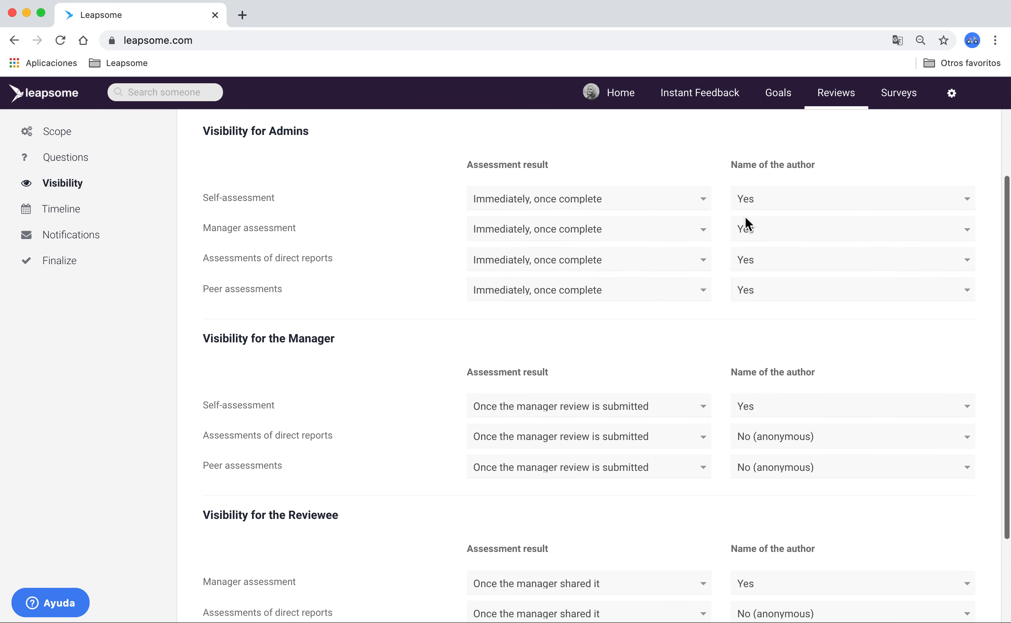
scroll(746, 221, "down", 3)
scroll(746, 221, "down", 2)
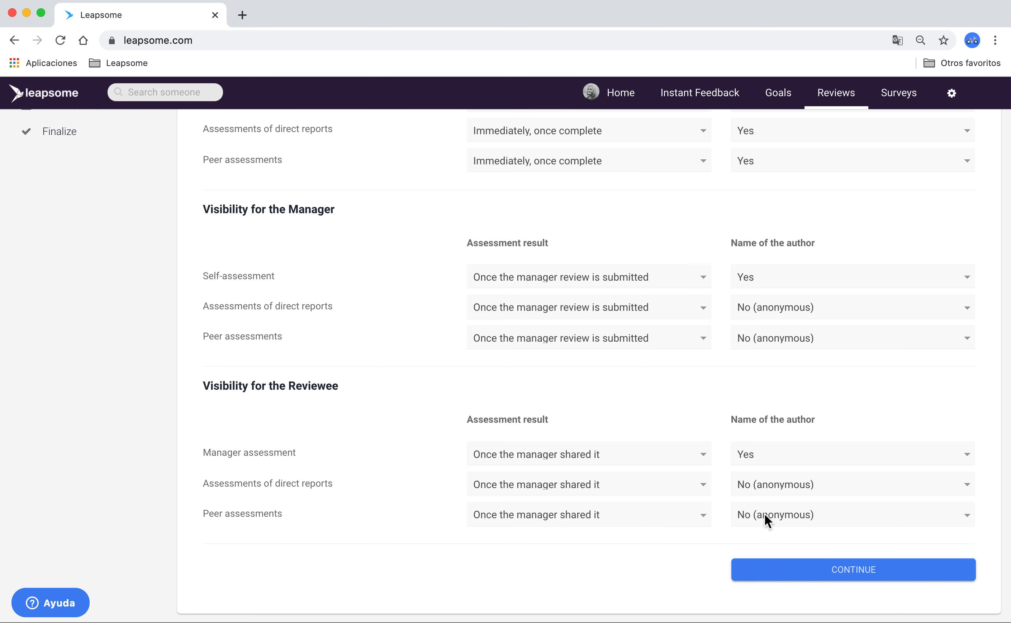
left_click(824, 576)
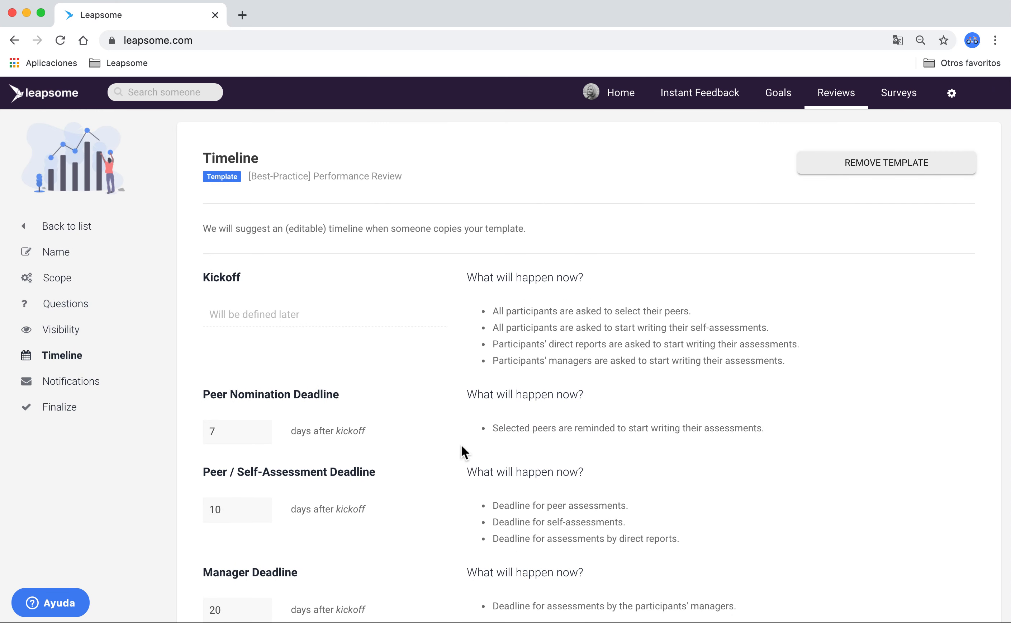
Step: Examine the timeline's peer nomination, peer/self-assessment, manager and discussion deadlines and what each one triggers
scroll(461, 444, "down", 2)
scroll(461, 444, "down", 2)
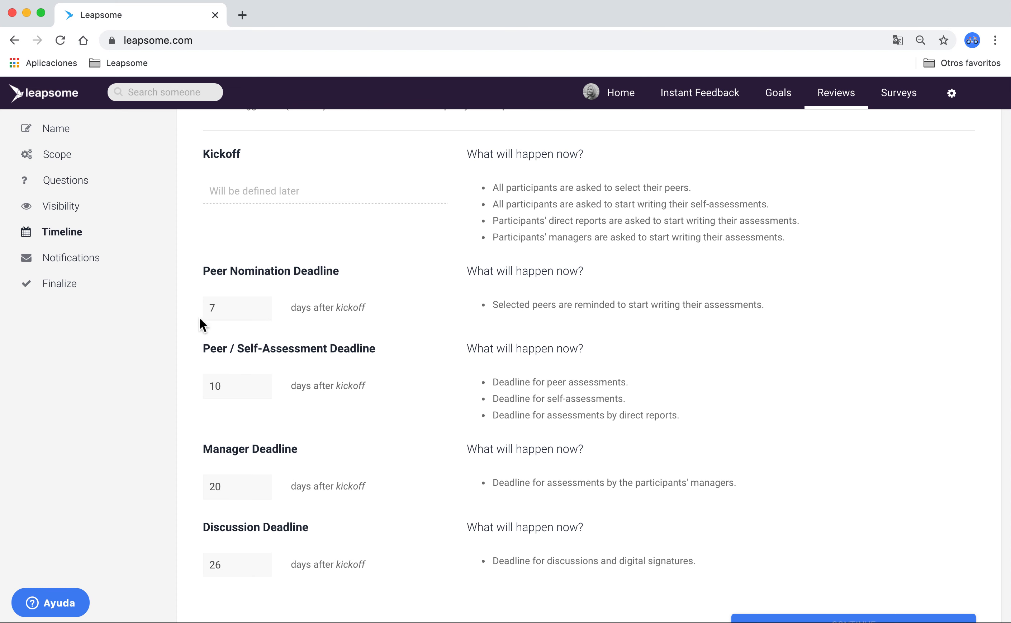
scroll(236, 283, "down", 2)
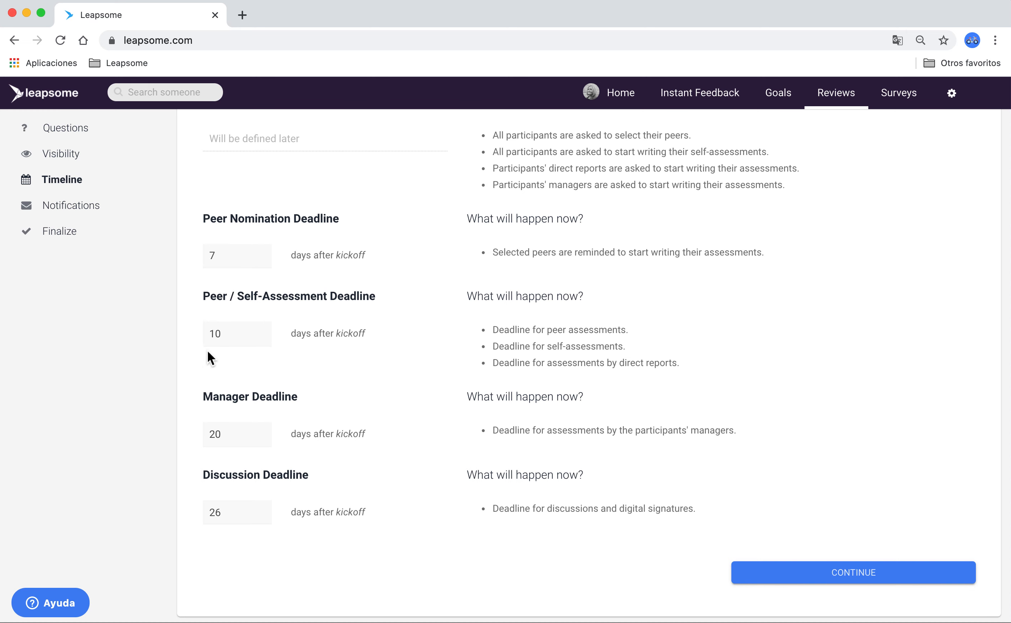
scroll(241, 333, "down", 1)
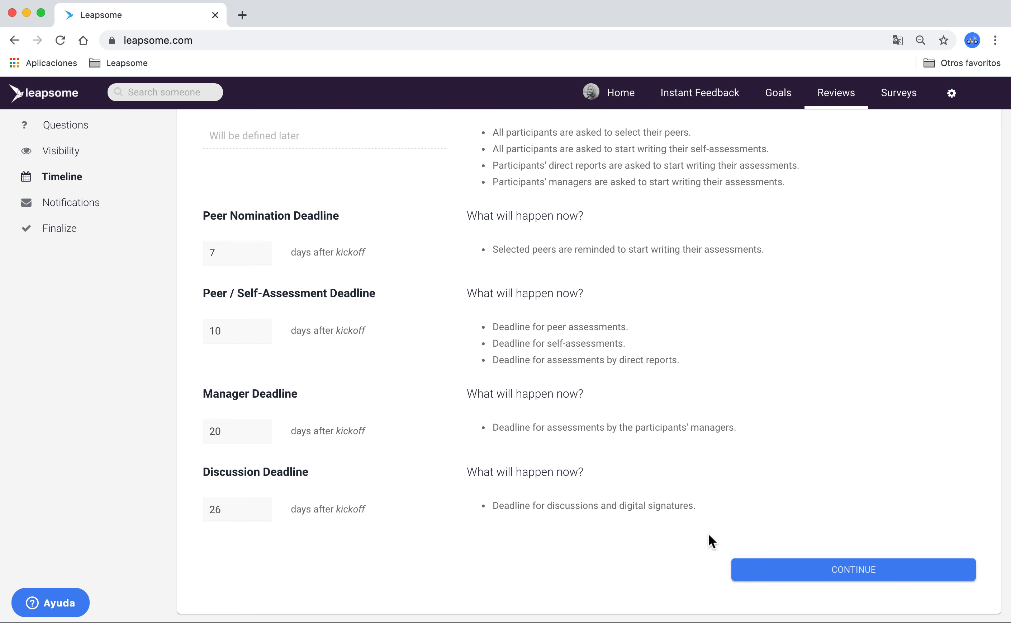
Step: Review the template's kickoff, daily digest and task reminder notification settings and finalize the template
left_click(779, 581)
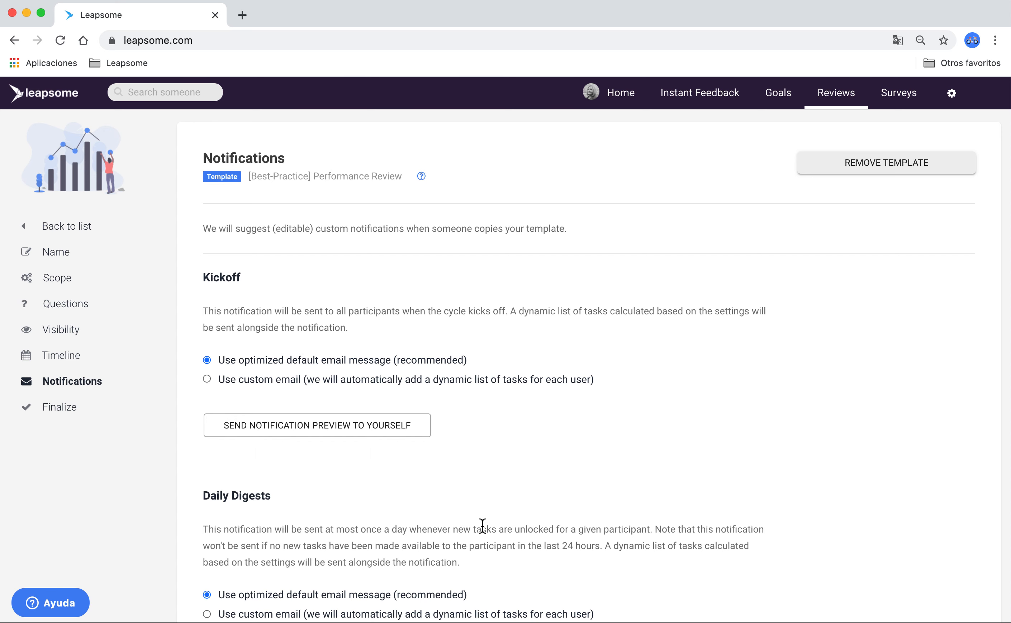
scroll(482, 525, "down", 7)
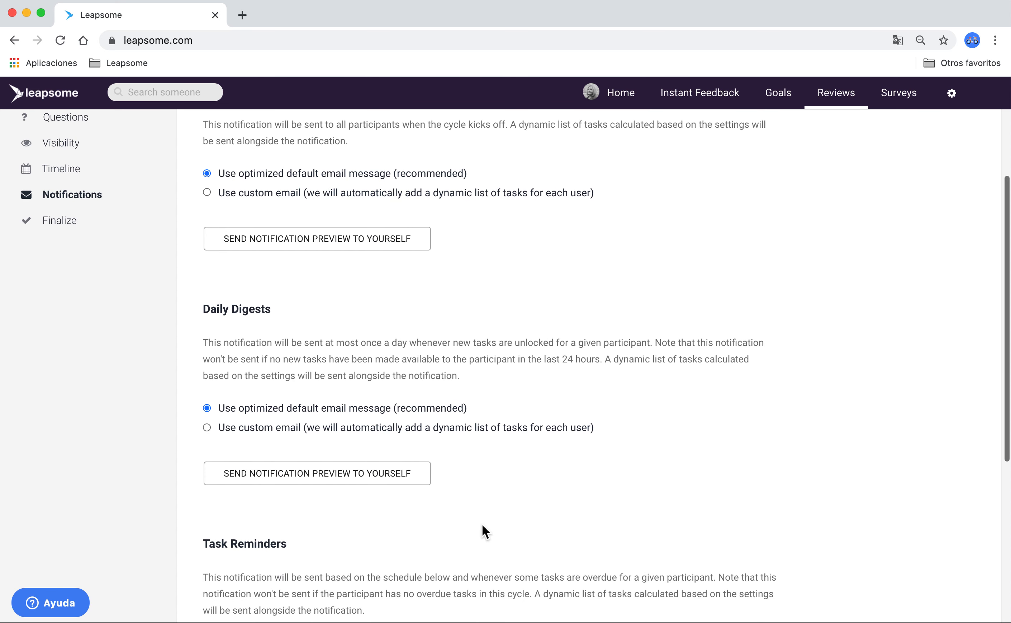
scroll(482, 525, "down", 3)
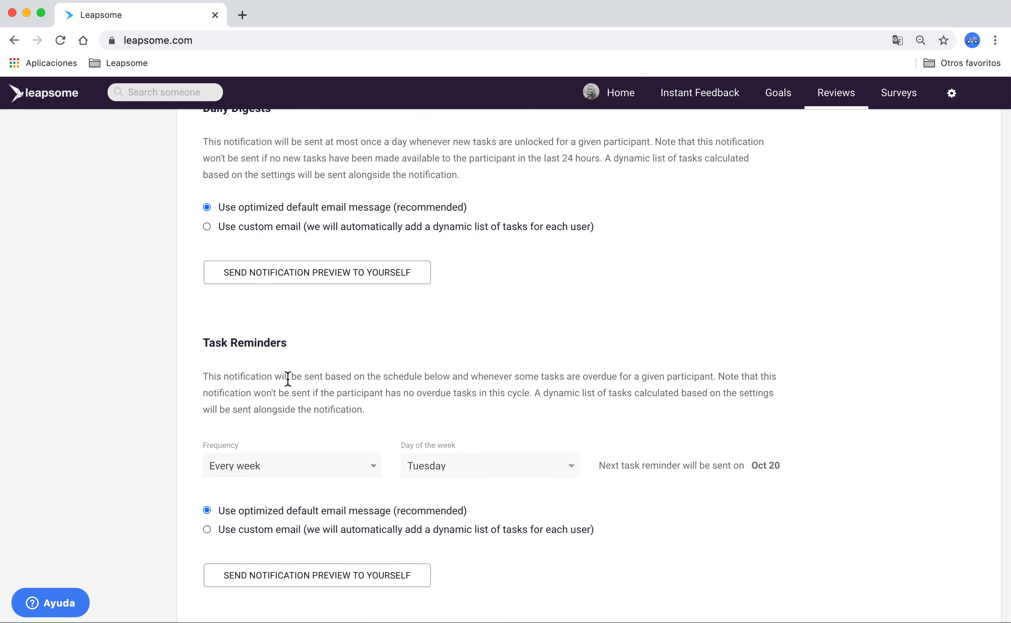
scroll(287, 379, "down", 1)
scroll(287, 382, "down", 2)
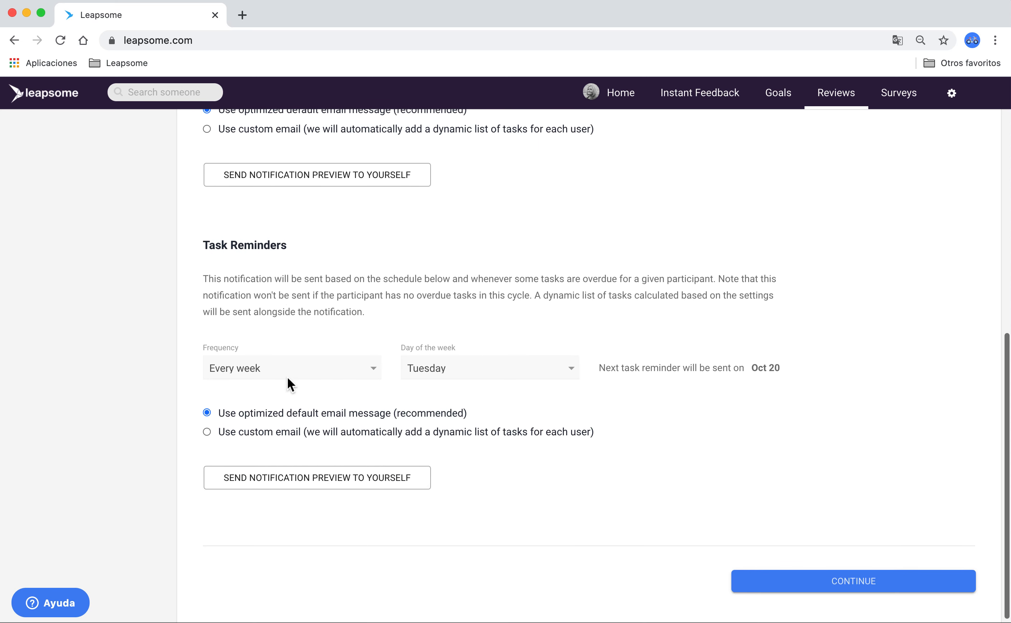
left_click(786, 580)
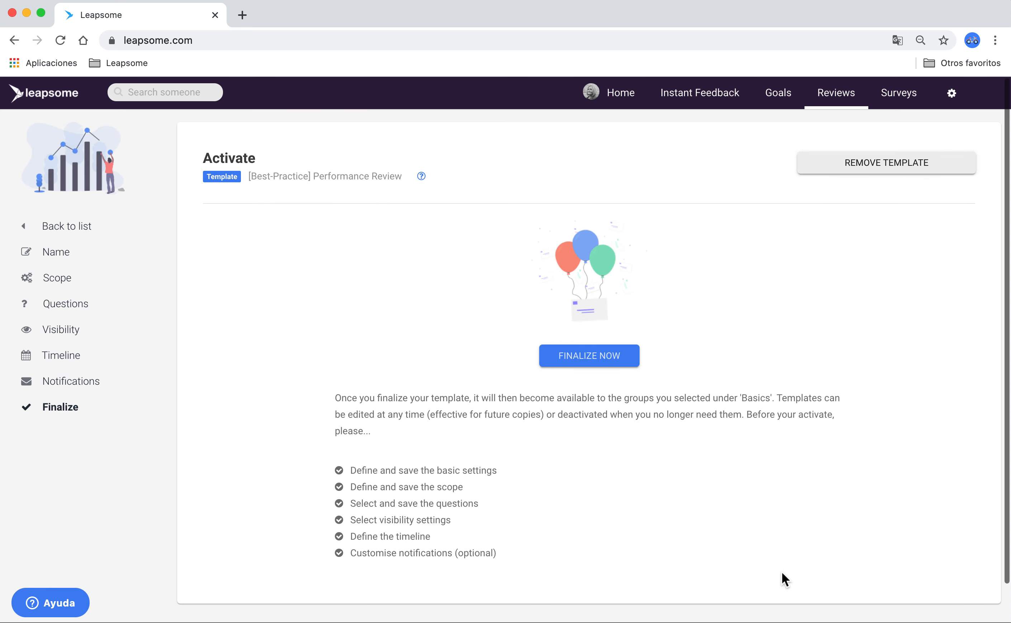
left_click(600, 363)
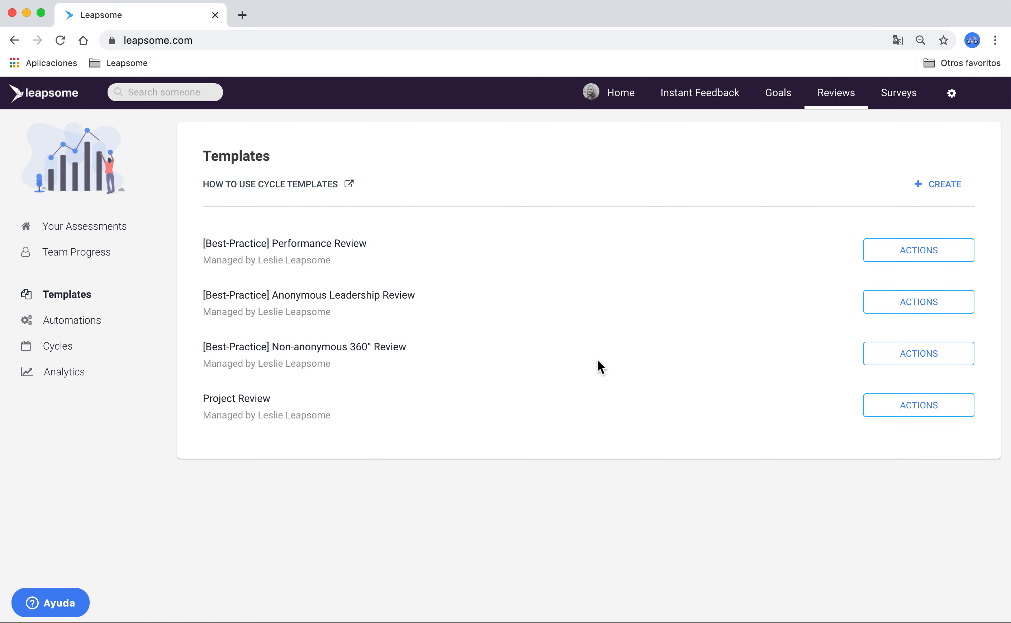
Step: Start a new cycle from the [Best-Practice] Performance Review template and add All colleagues as participants
left_click(893, 260)
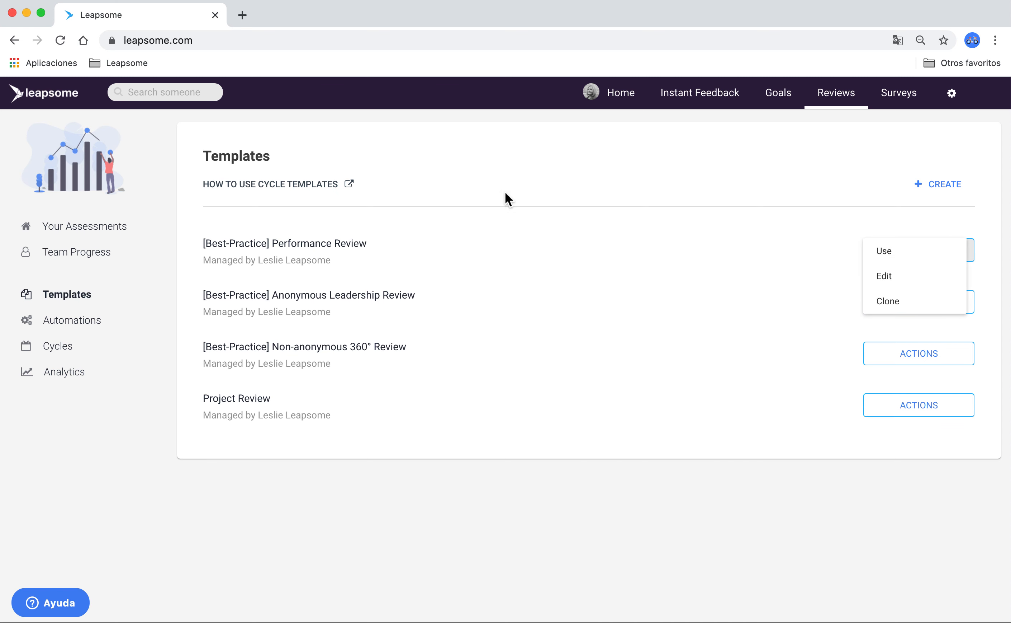
left_click(908, 258)
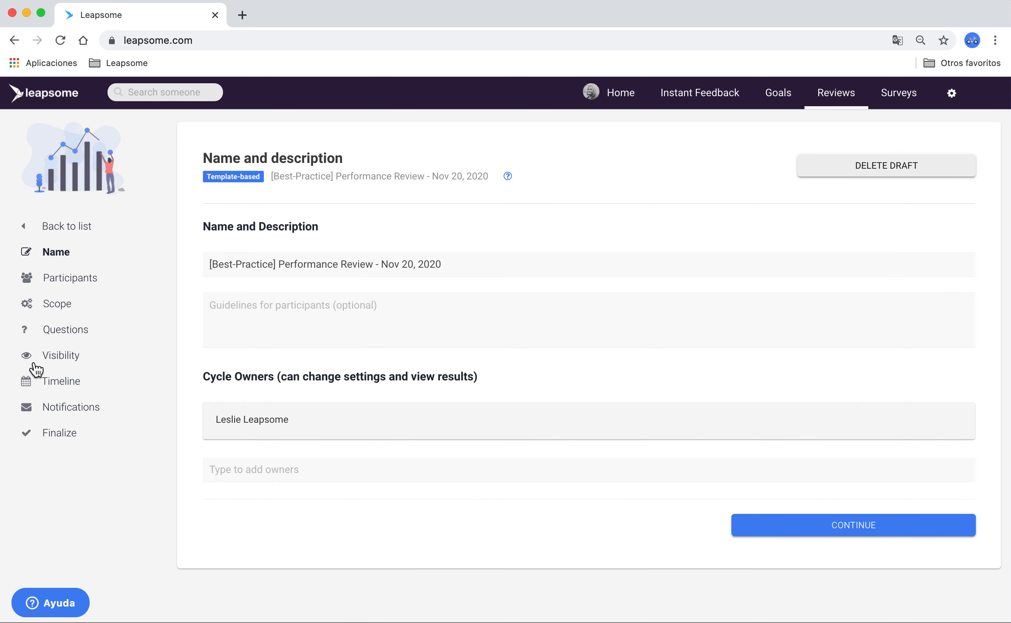
left_click(48, 288)
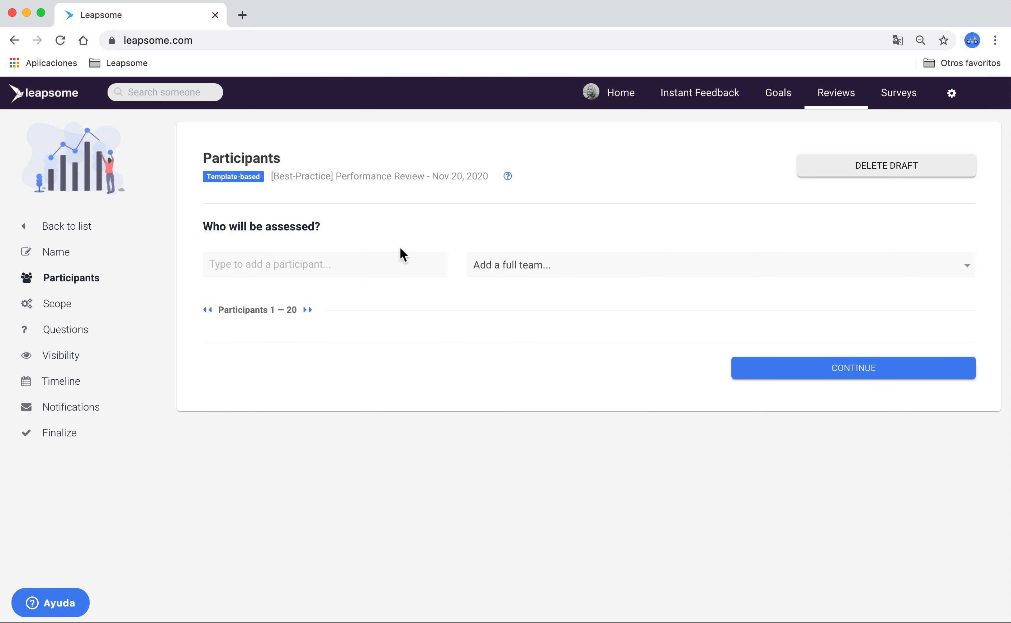
left_click(487, 261)
left_click(535, 283)
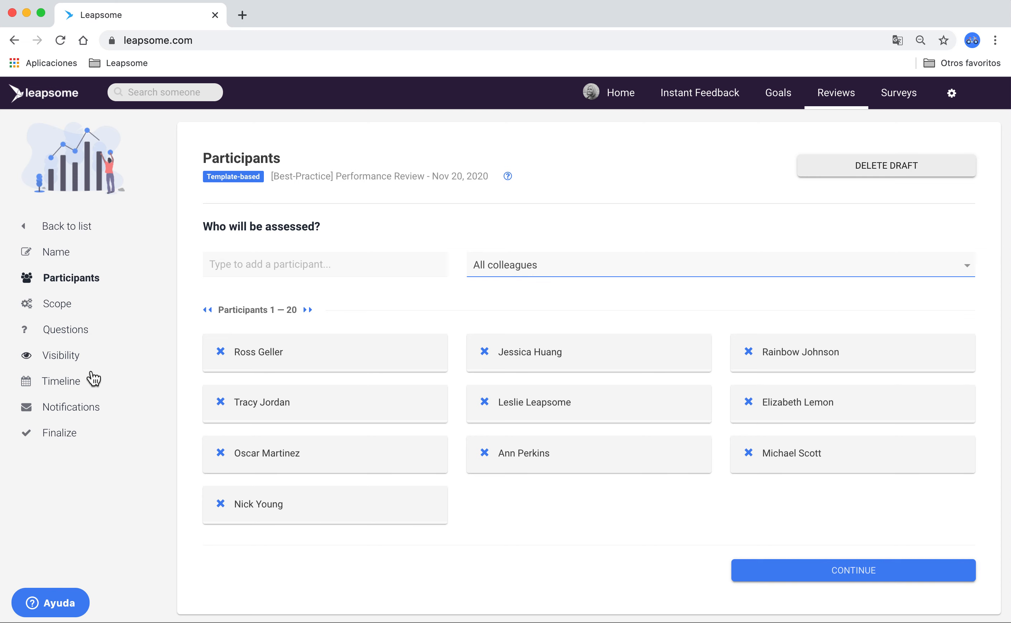
Step: Set the cycle's kickoff date to Nov 30, 2020, check the remaining deadlines and continue to the notifications
left_click(79, 385)
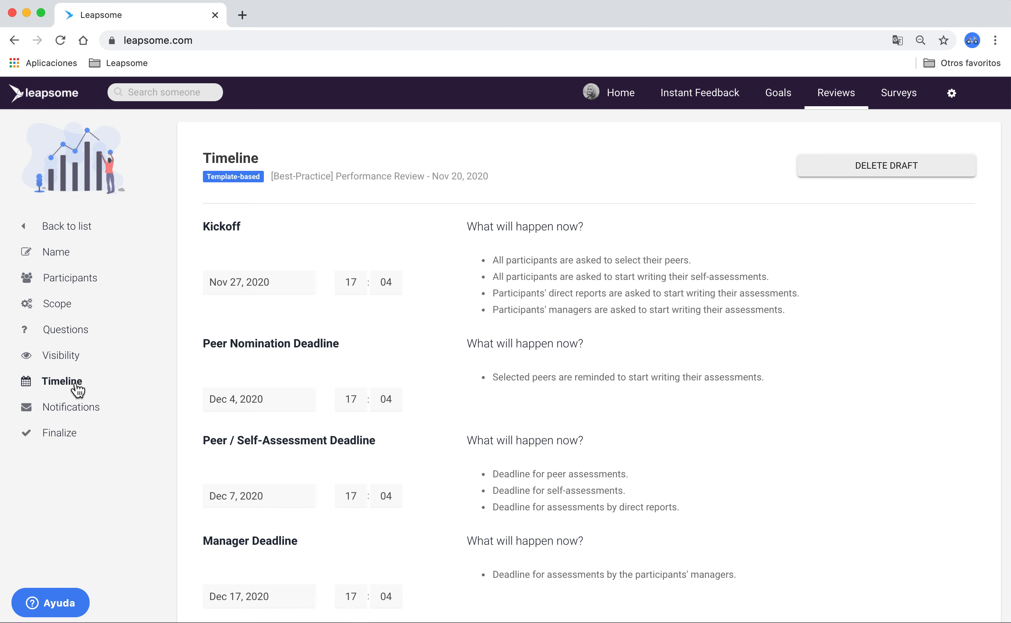
left_click(276, 291)
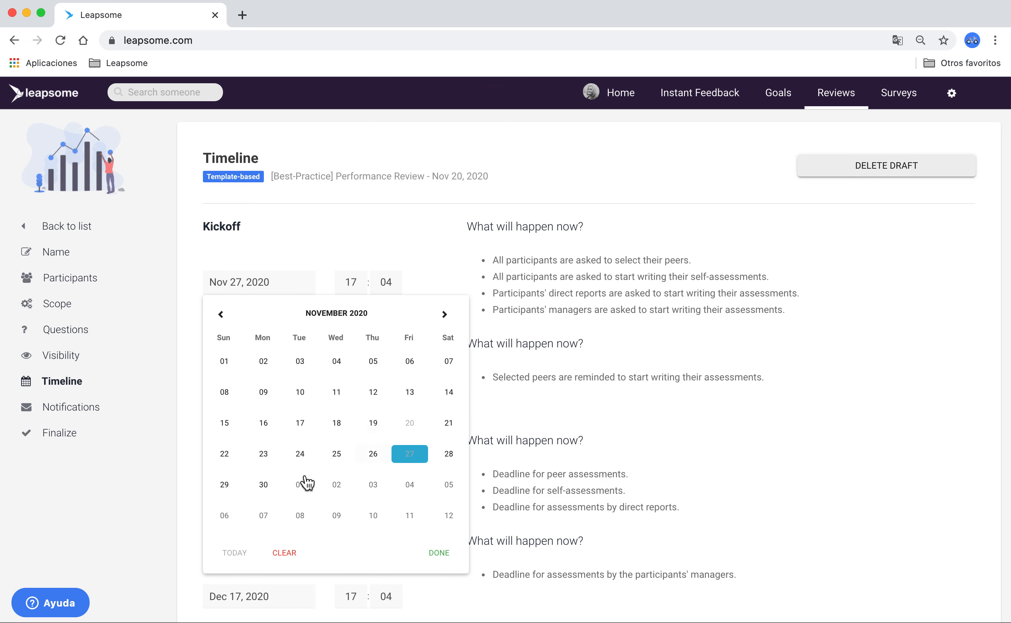
left_click(261, 494)
scroll(261, 500, "down", 6)
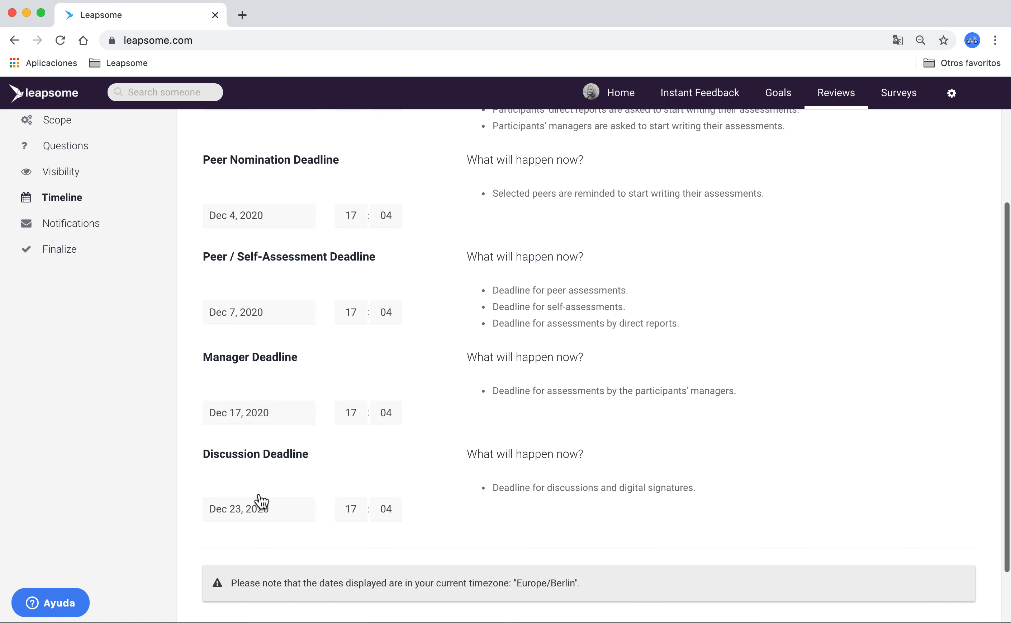
left_click(853, 570)
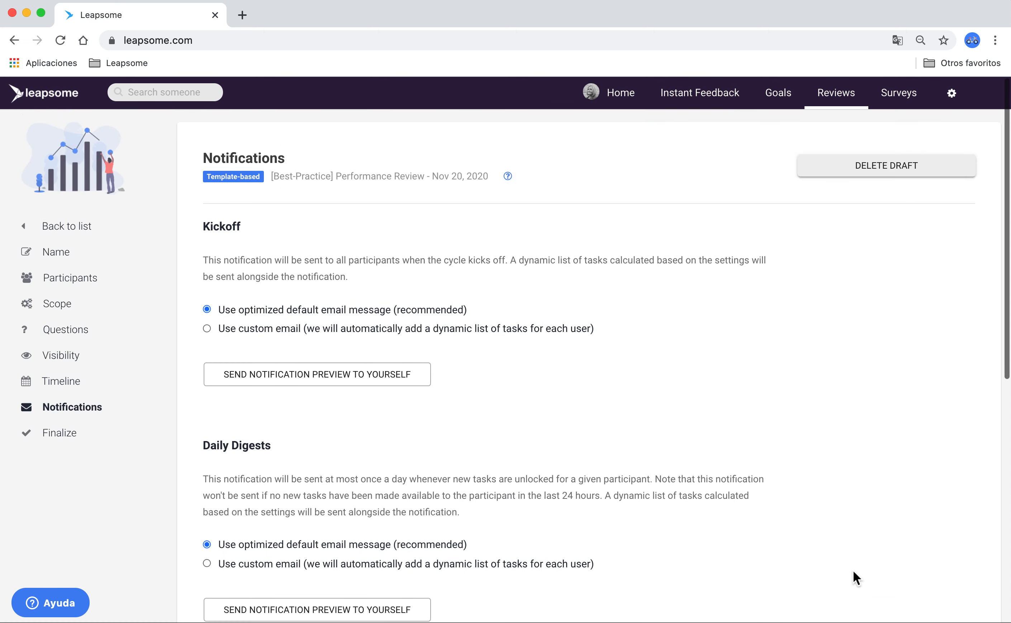
Step: Finalize the review cycle and continue to its dashboard
left_click(69, 436)
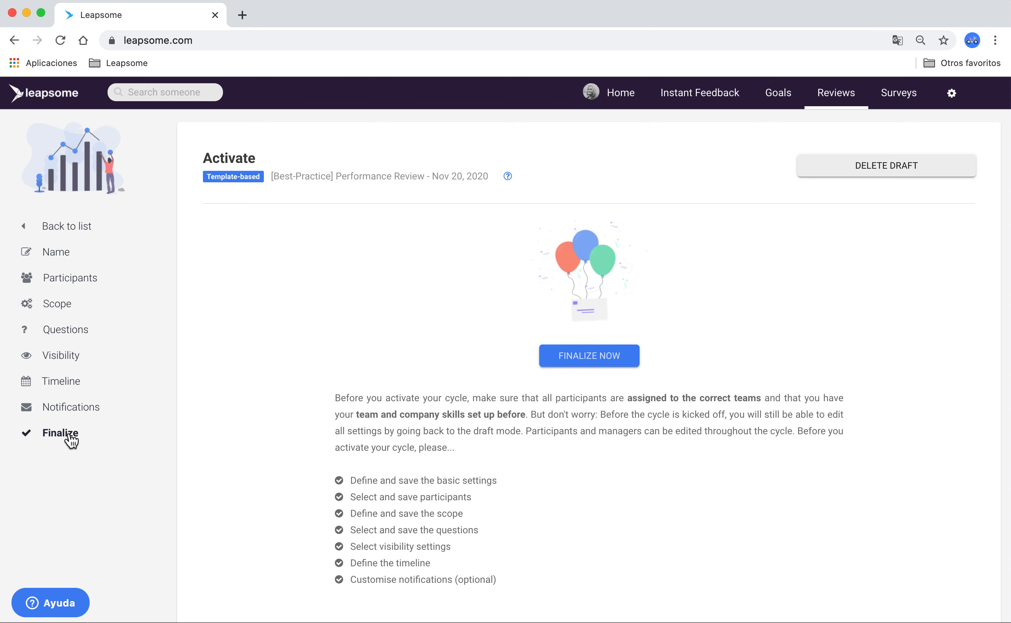
left_click(589, 352)
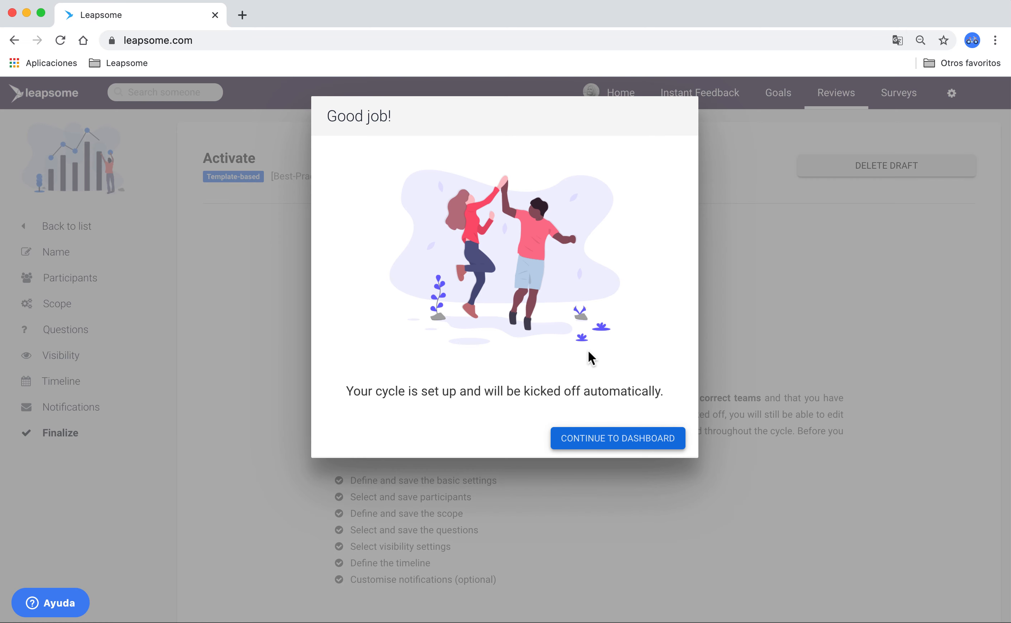
left_click(614, 440)
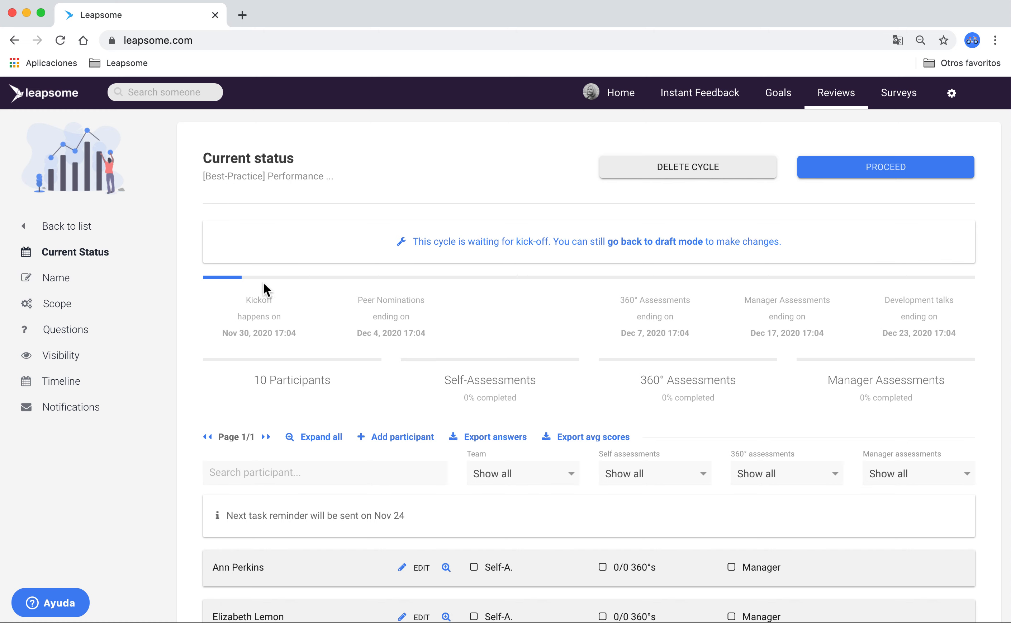
Step: Check the first participant's assessments on the cycle dashboard and return to the overview of all active cycles
scroll(379, 341, "down", 1)
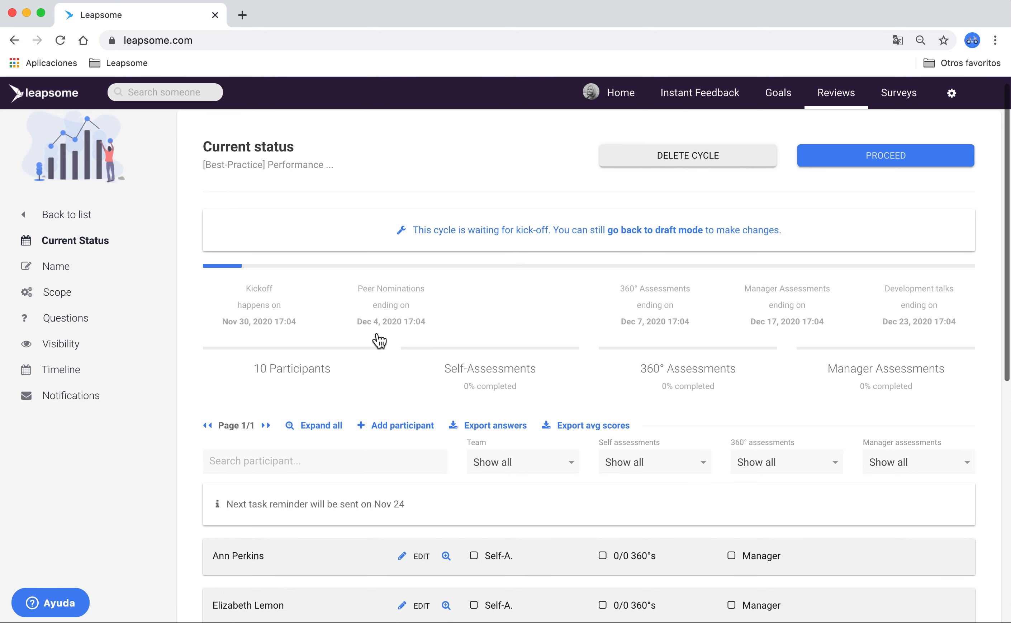
scroll(379, 341, "down", 5)
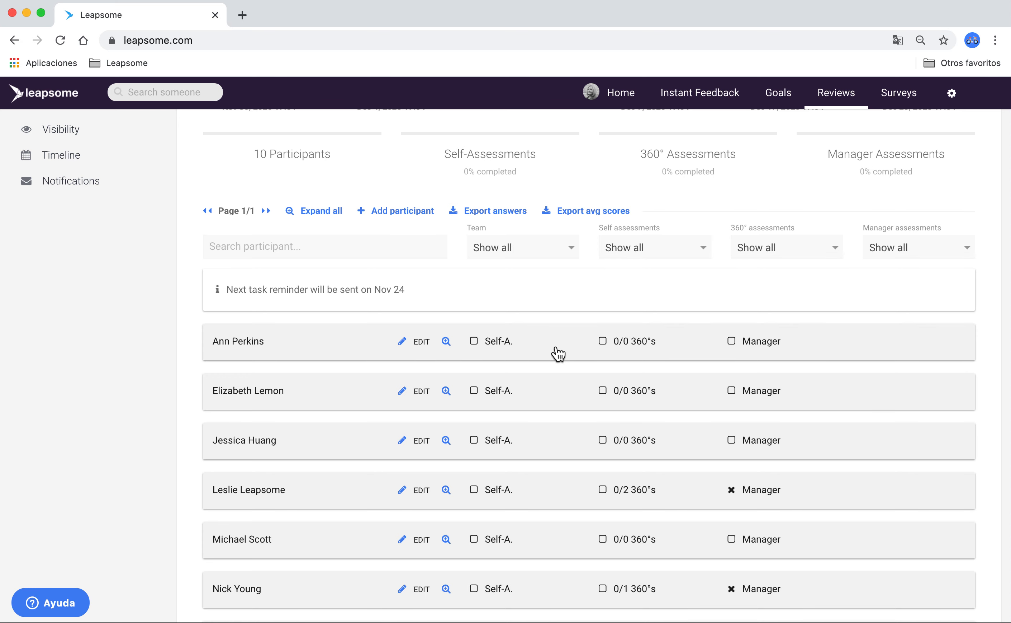
left_click(559, 354)
scroll(558, 353, "down", 1)
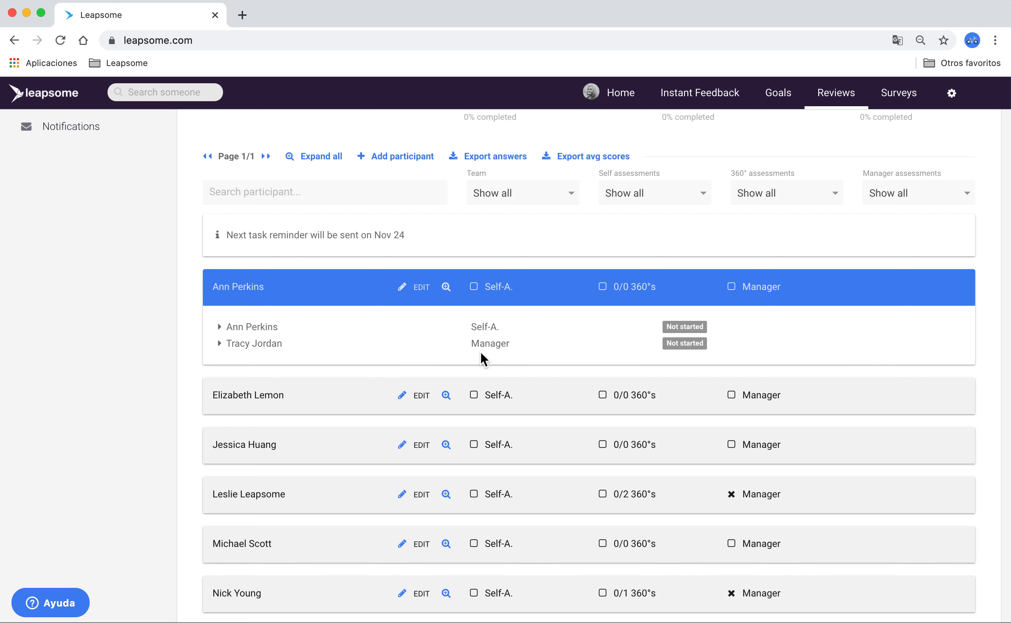
scroll(480, 350, "down", 1)
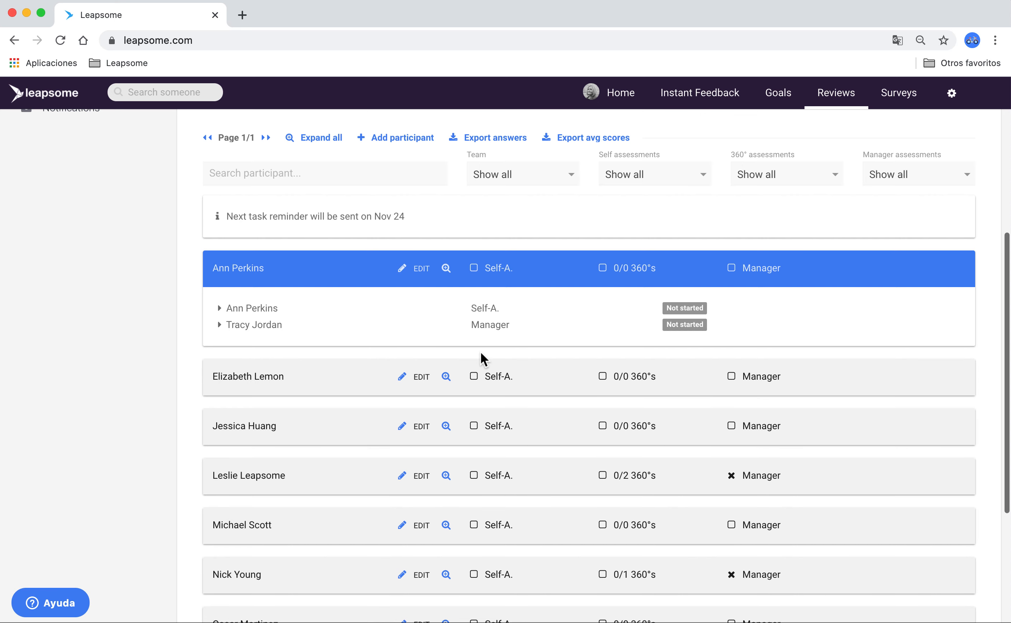
scroll(480, 351, "up", 6)
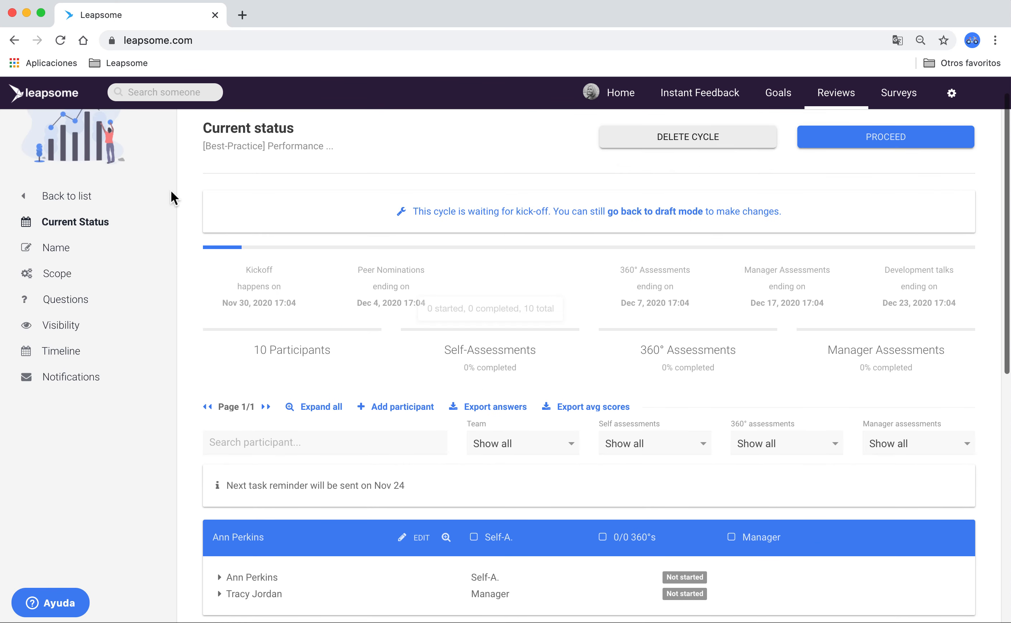
left_click(66, 197)
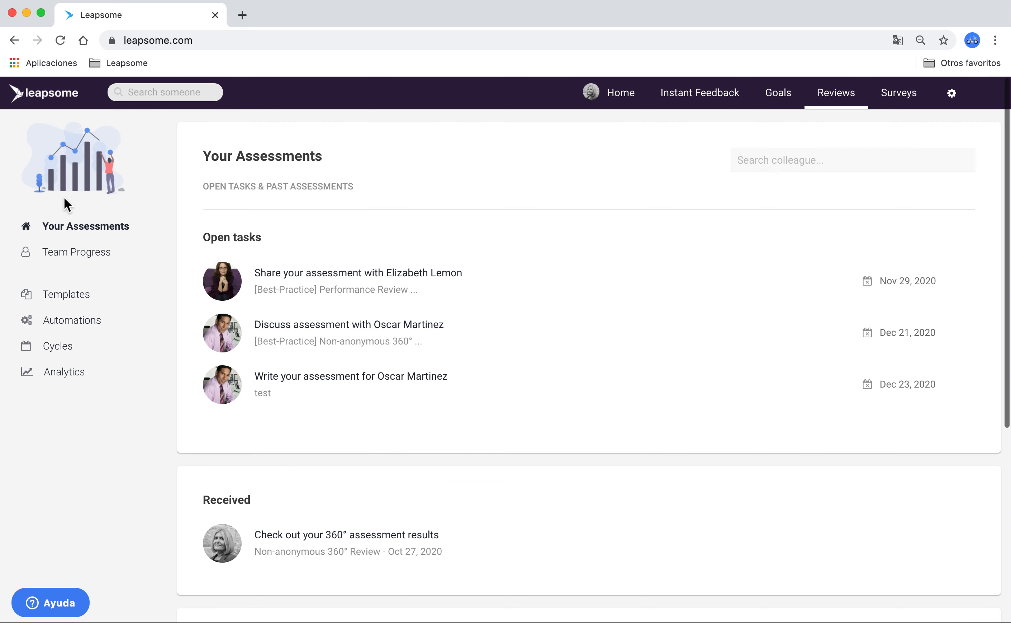
left_click(66, 355)
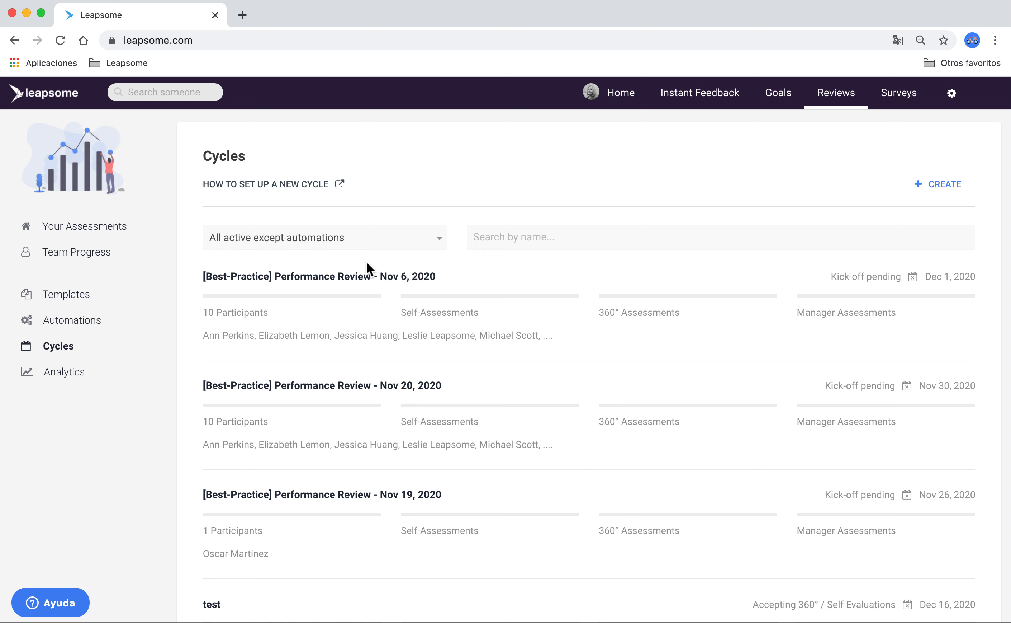
Step: Create a new automation rule named "Probation period assessment"
left_click(98, 327)
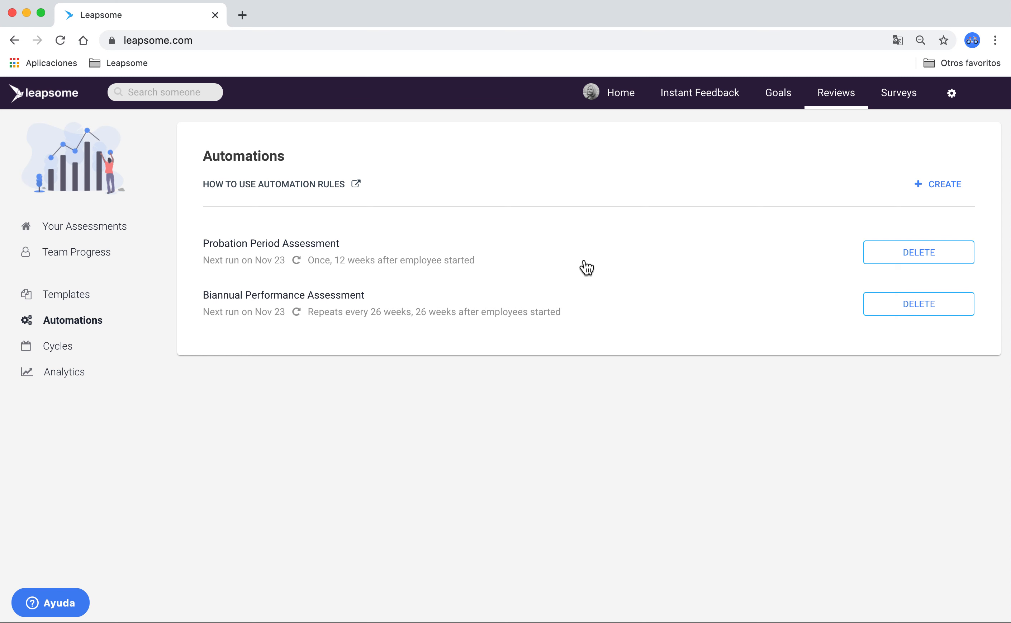
left_click(925, 193)
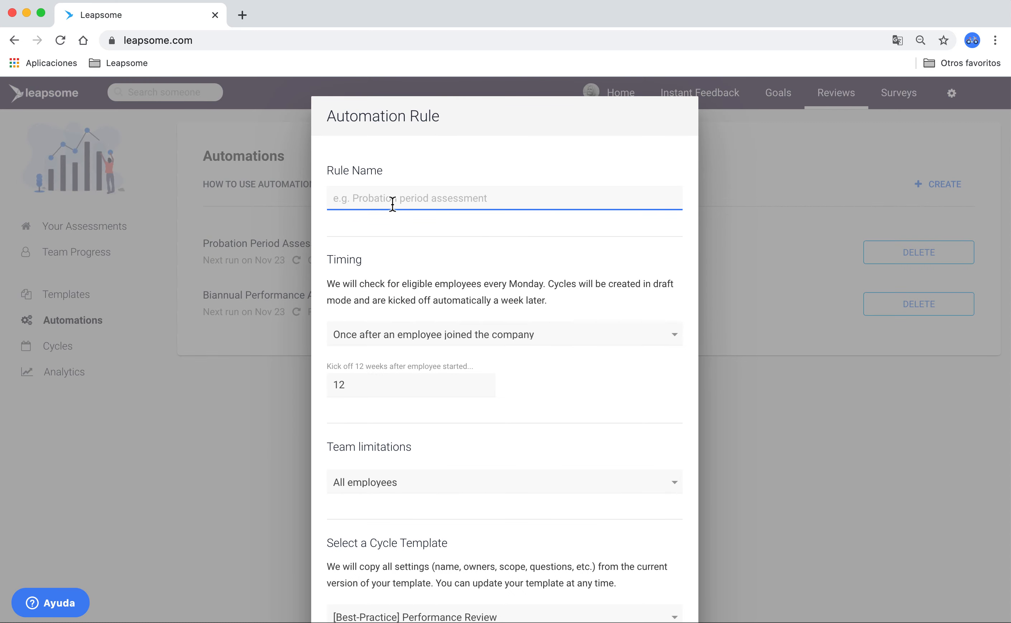
type("Probation pe")
type("rdio")
key("BackSpace")
key("BackSpace")
key("BackSpace")
type("io")
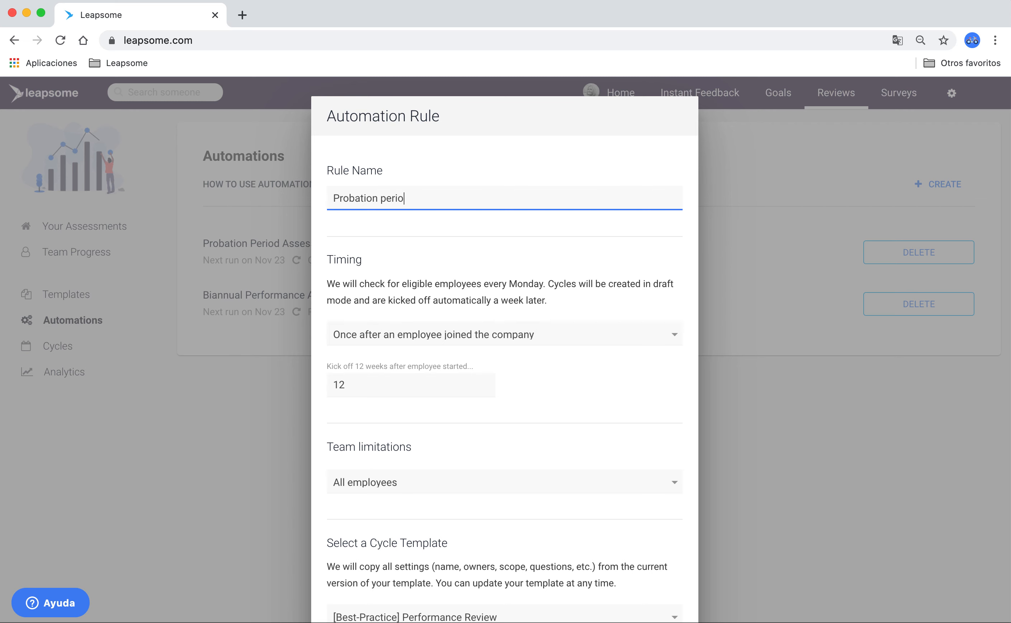
type("d assessment")
Step: Set the rule's timing to Repeating based on your schedule, kicking off 26 weeks after employee start and repeating every 26 weeks
scroll(410, 335, "down", 3)
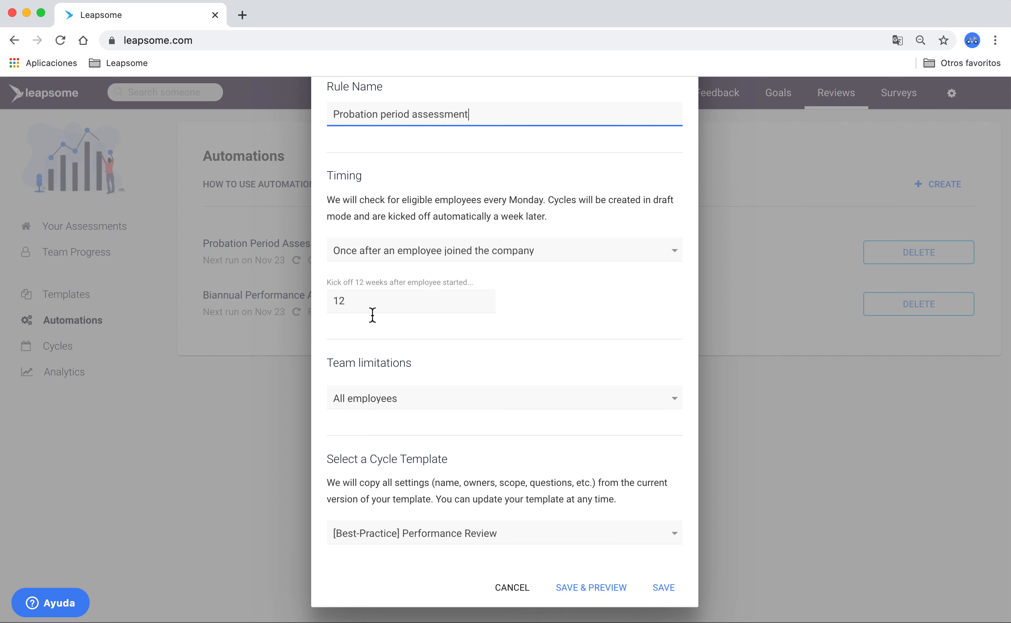
left_click(369, 312)
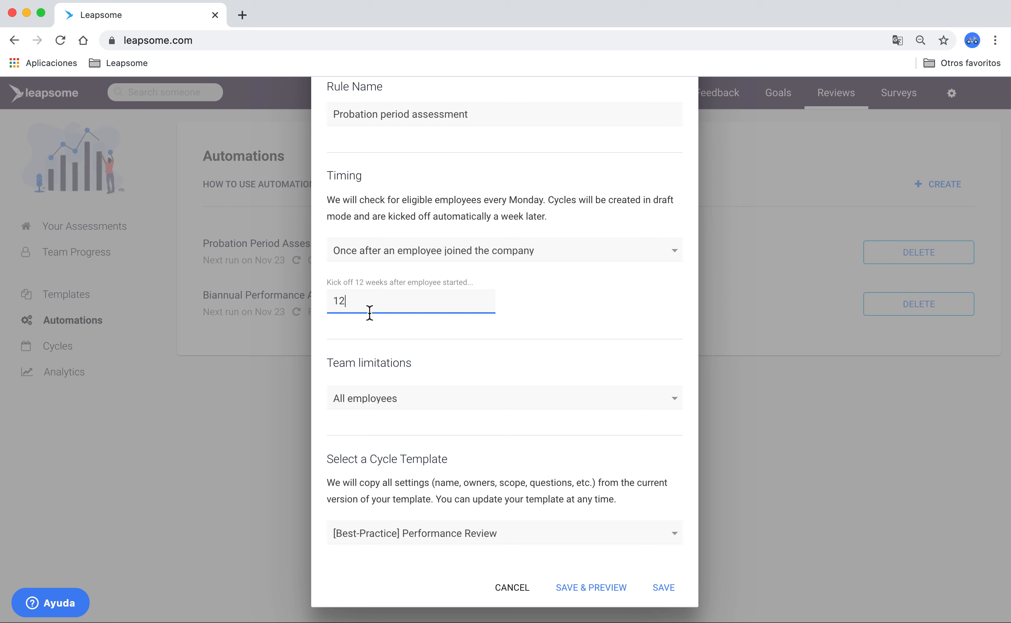
left_click(412, 263)
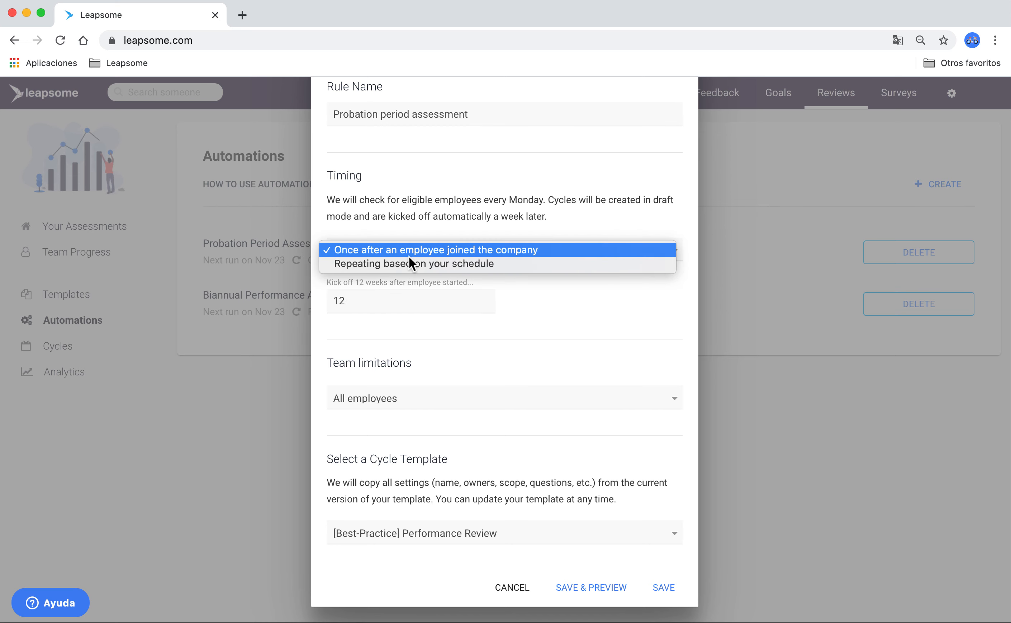
left_click(460, 265)
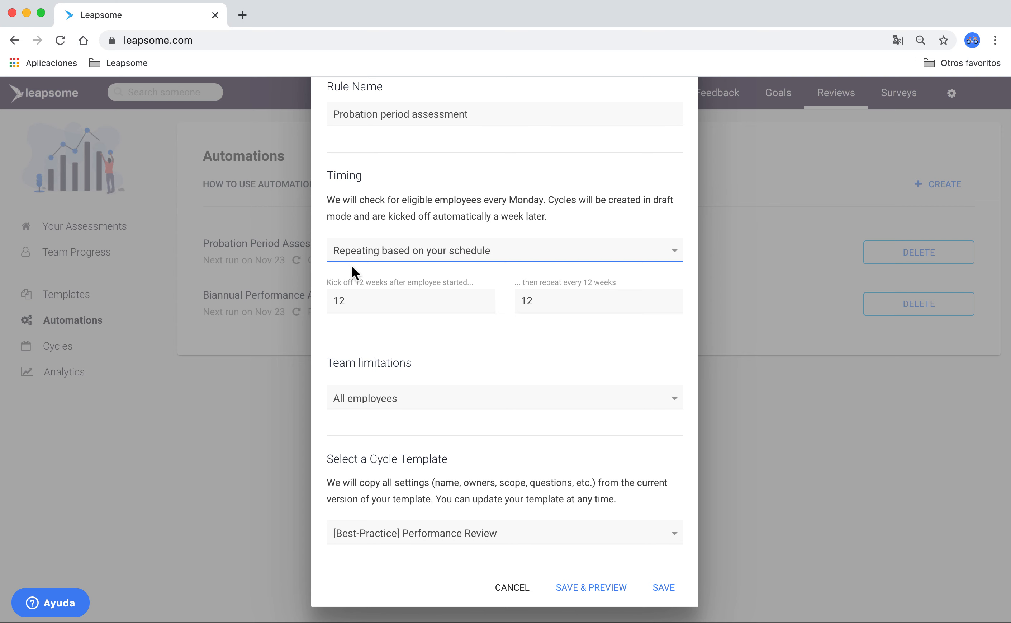
left_click(367, 293)
key("BackSpace")
key("BackSpace")
type("26")
left_click(537, 301)
key("BackSpace")
key("BackSpace")
type("26")
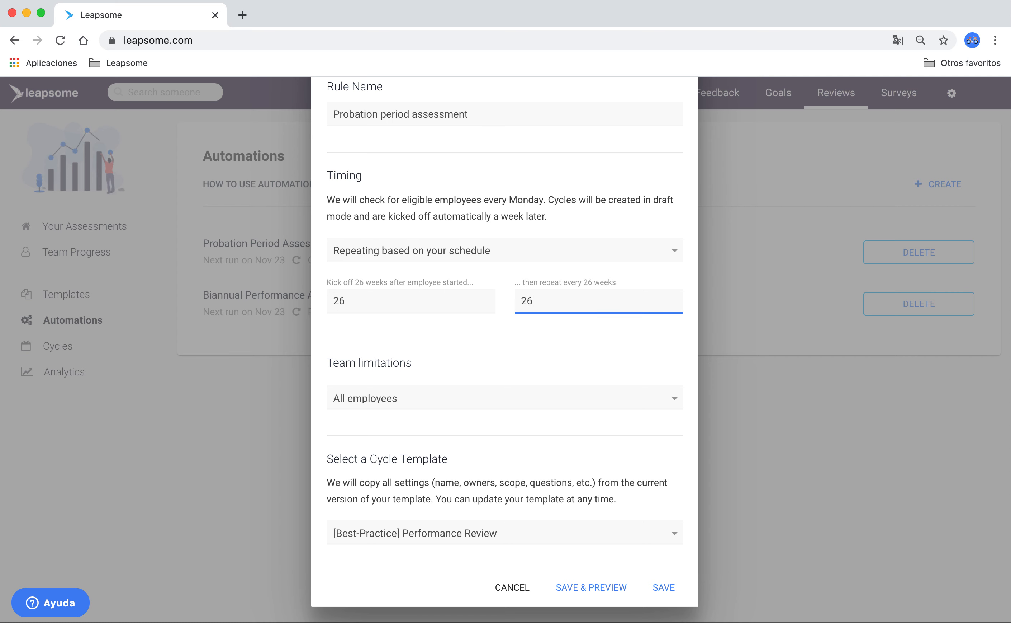
Step: Keep the rule's team limitation at All employees, select the [Best-Practice] Non-anonymous 360° Review template and save the rule
left_click(402, 397)
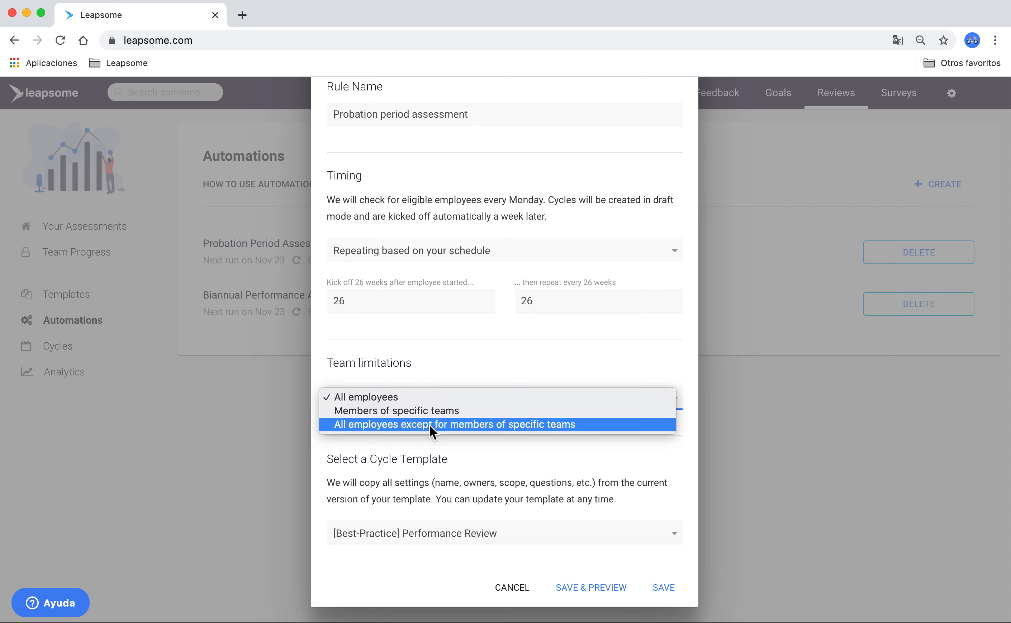
left_click(444, 444)
scroll(443, 444, "down", 2)
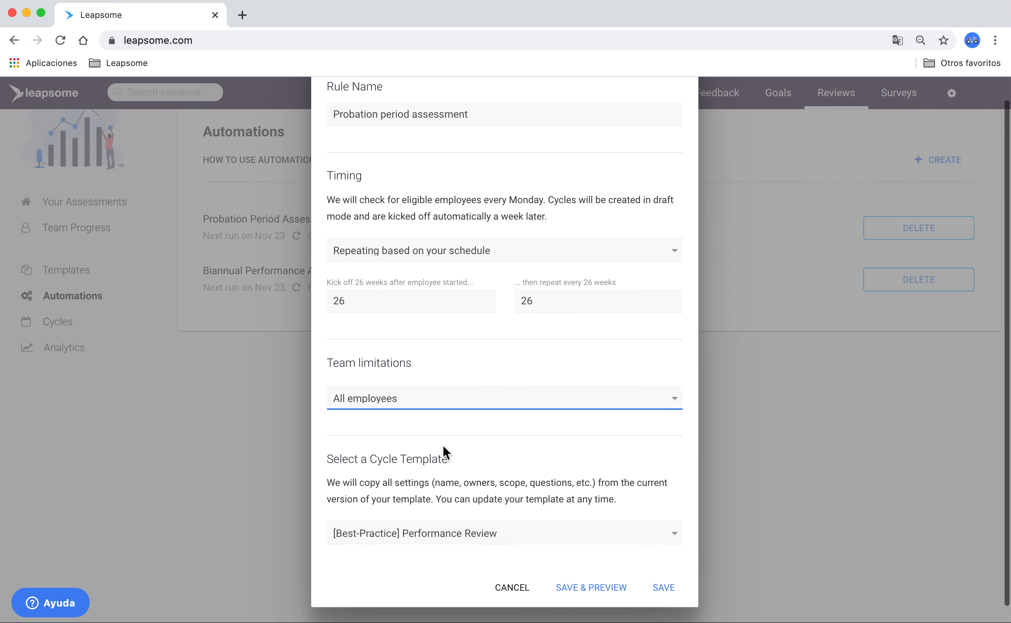
left_click(479, 527)
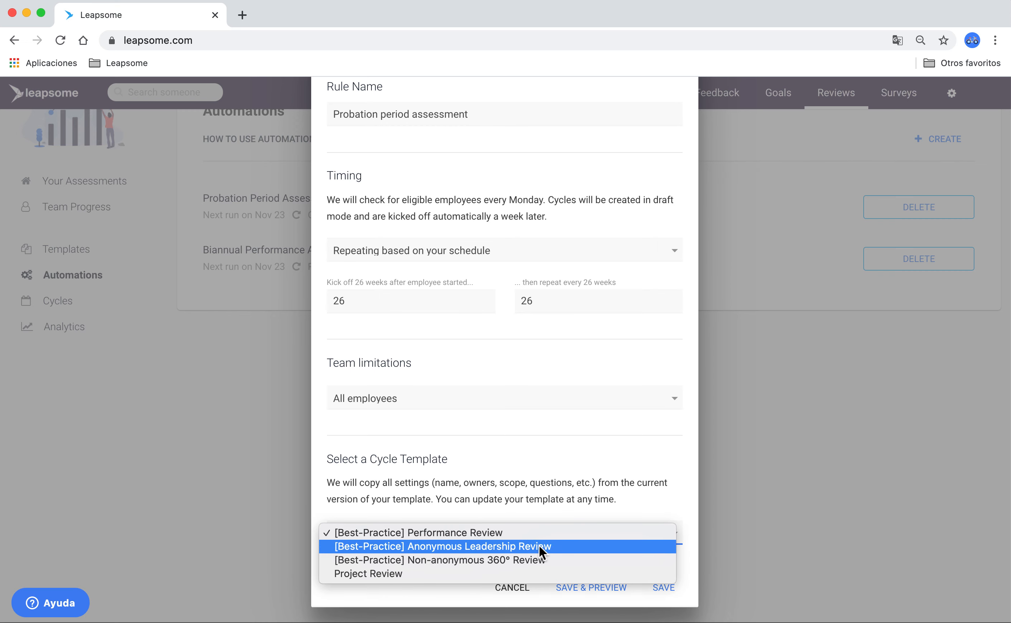
left_click(552, 558)
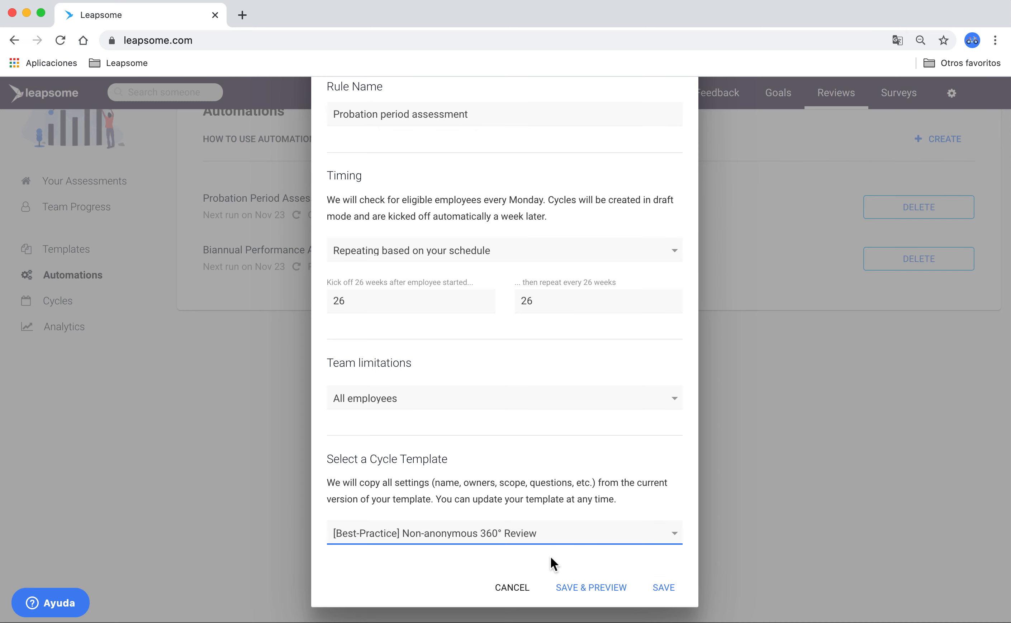
left_click(664, 587)
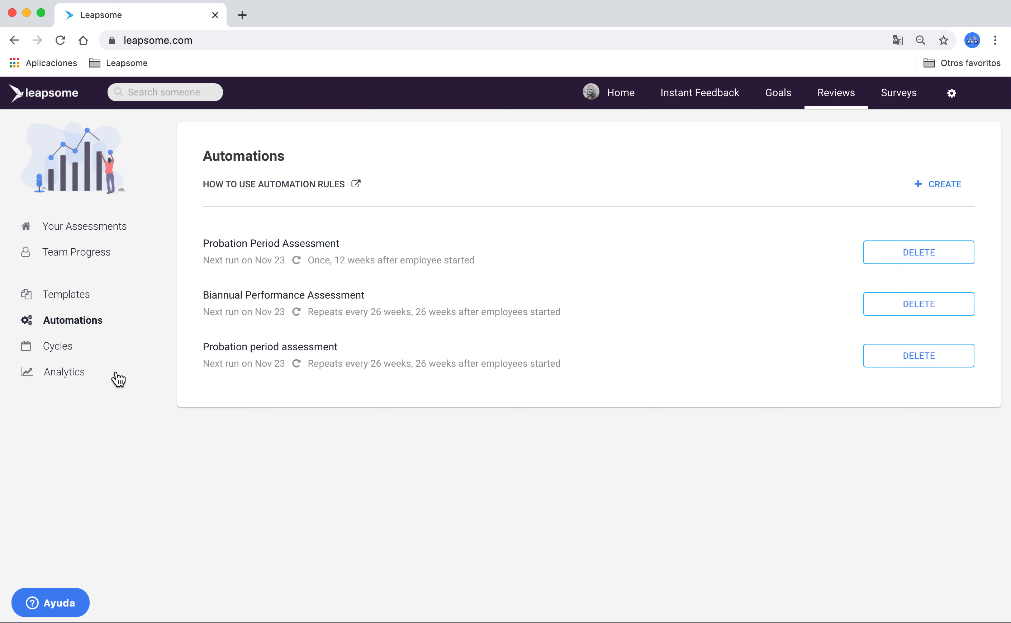
Step: Open the review analytics heatmap
left_click(61, 382)
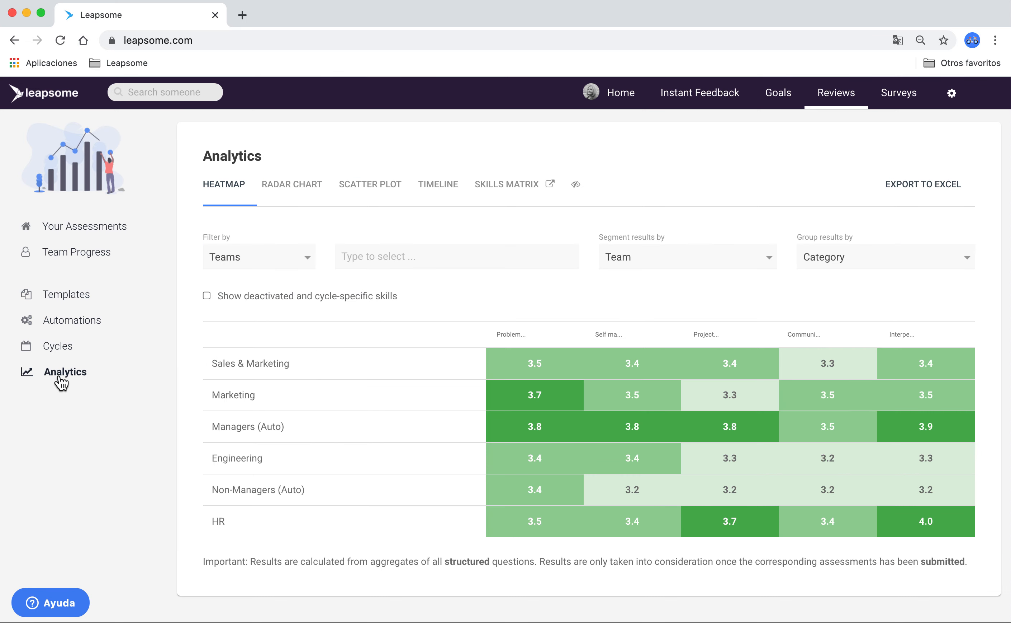